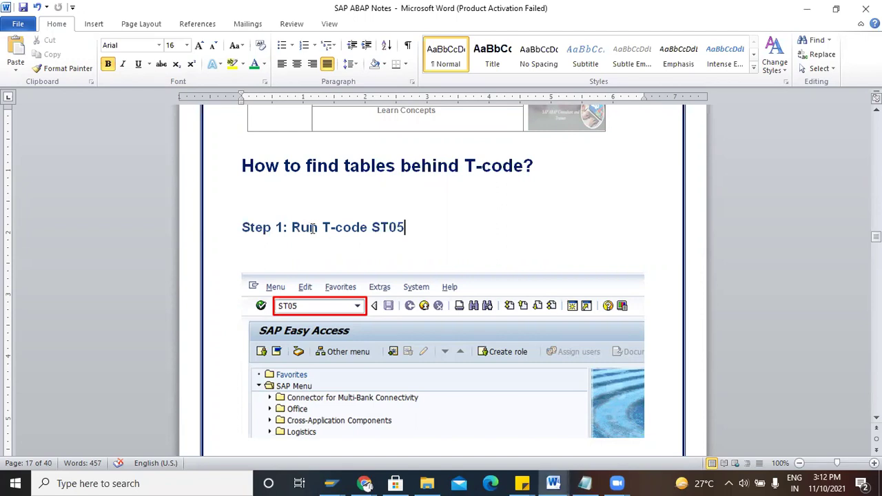
# - Switch to SAP Easy Access, run transaction ST05 and activate the SQL trace
pyautogui.moveTo(331, 483)
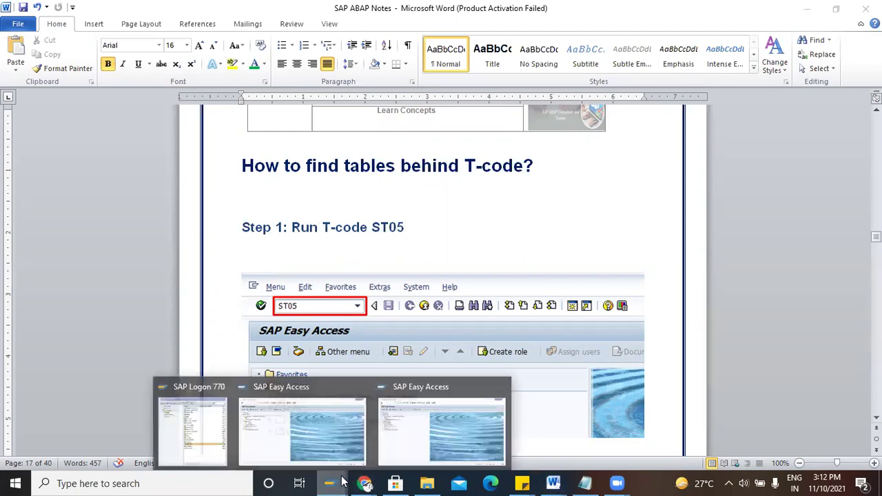
pyautogui.click(407, 443)
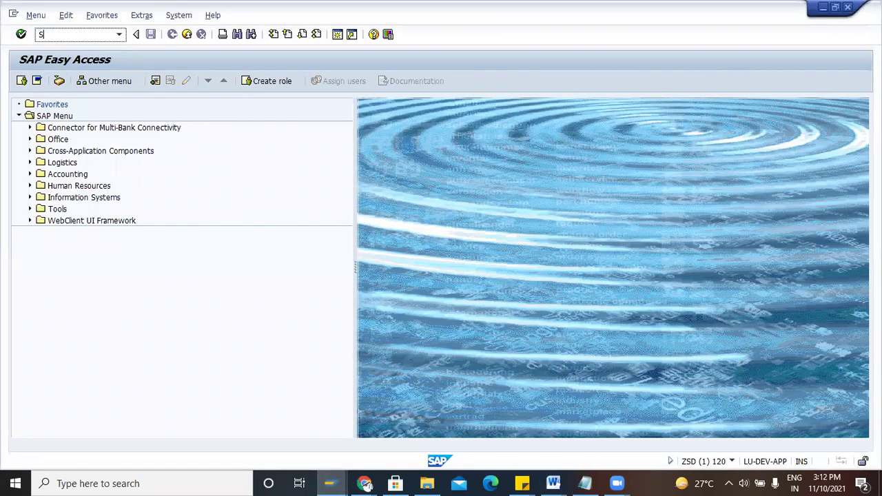
pyautogui.press('Return')
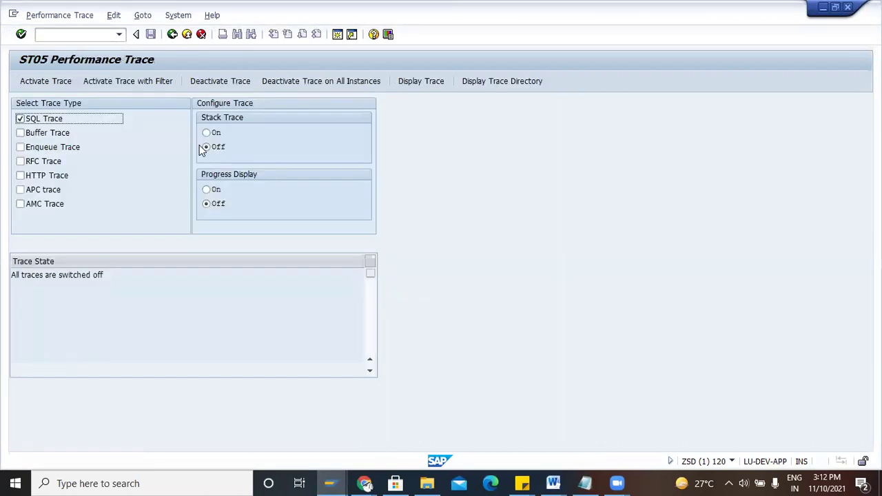
pyautogui.click(61, 80)
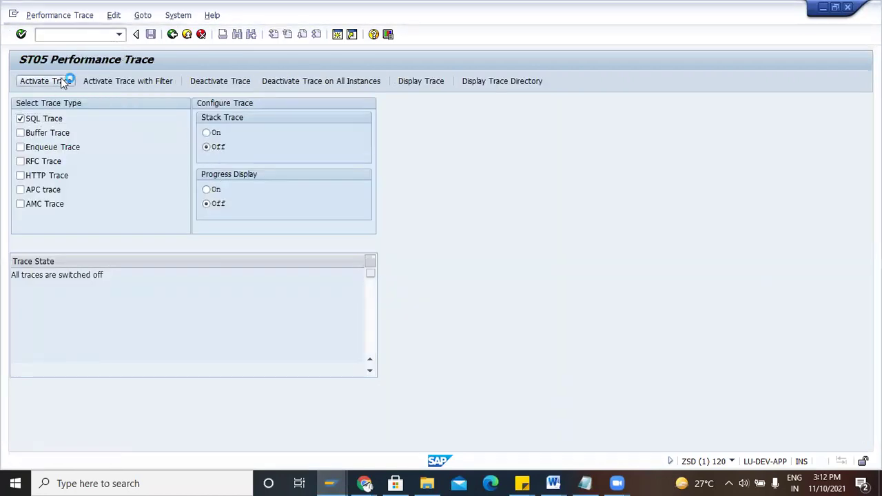
# - Read the Word notes up to Step 3 and run transaction VA03 in a new SAP session
pyautogui.hotkey('alt', 'Tab')
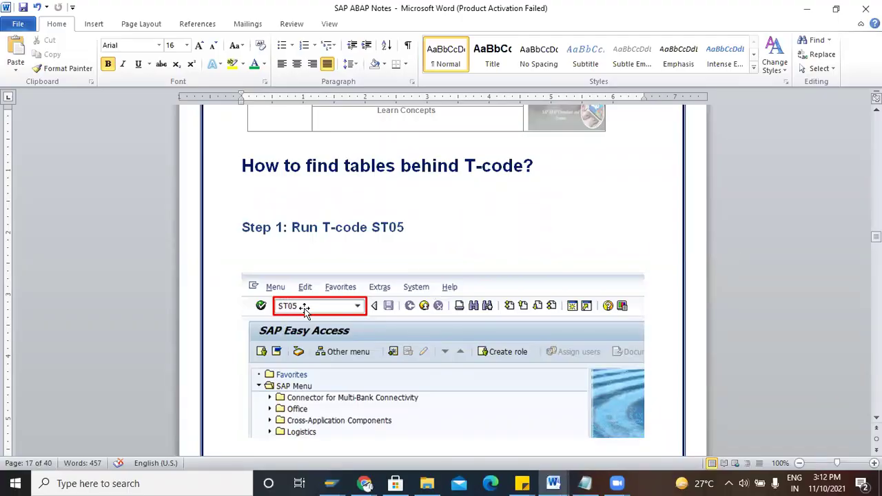
pyautogui.scroll(-10, 464, 265)
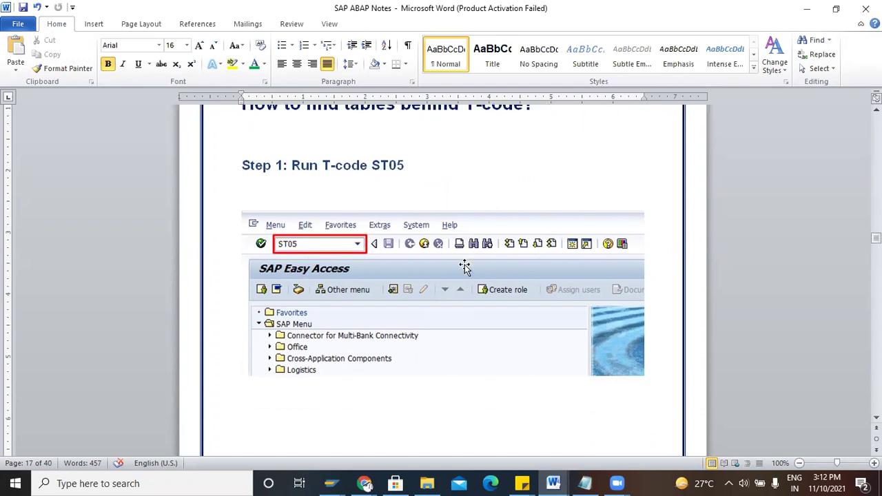
pyautogui.scroll(-6, 464, 265)
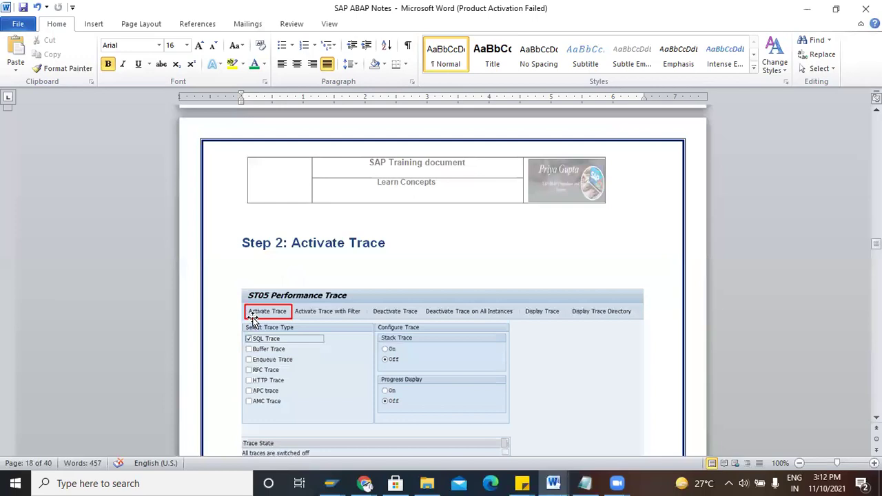
pyautogui.scroll(-3, 299, 317)
pyautogui.scroll(-11, 299, 317)
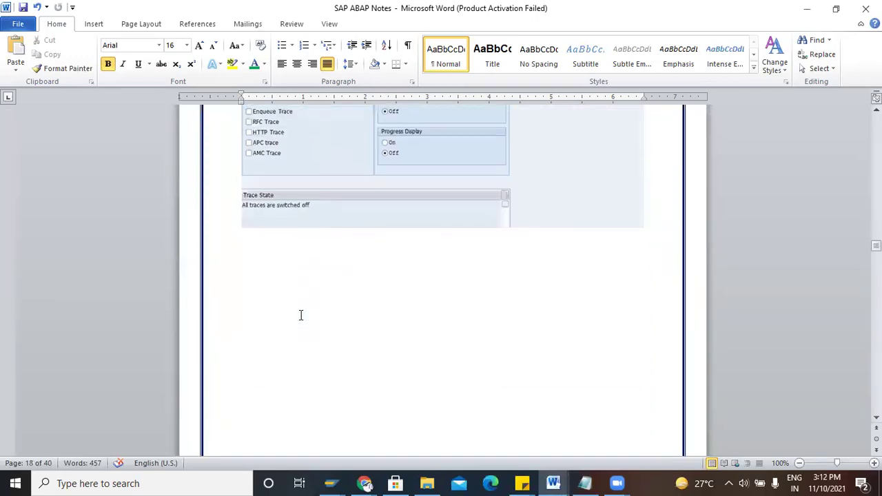
pyautogui.scroll(-9, 299, 320)
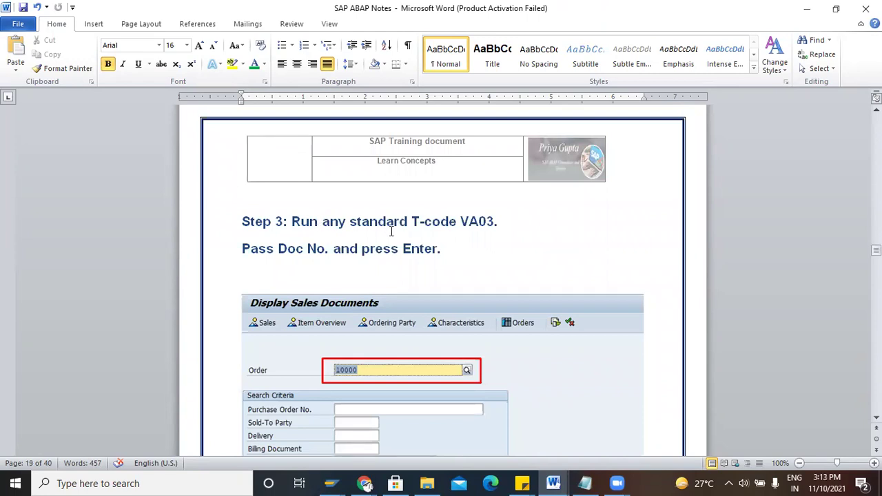
pyautogui.hotkey('alt', 'Tab')
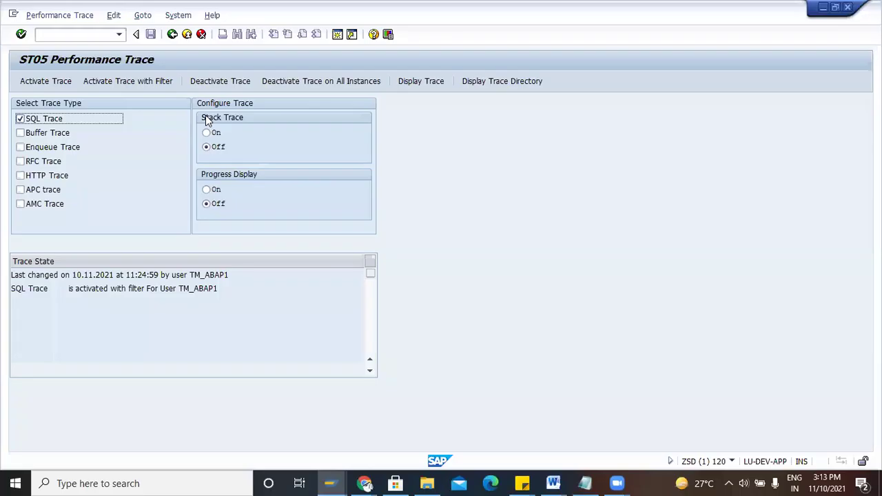
pyautogui.click(337, 34)
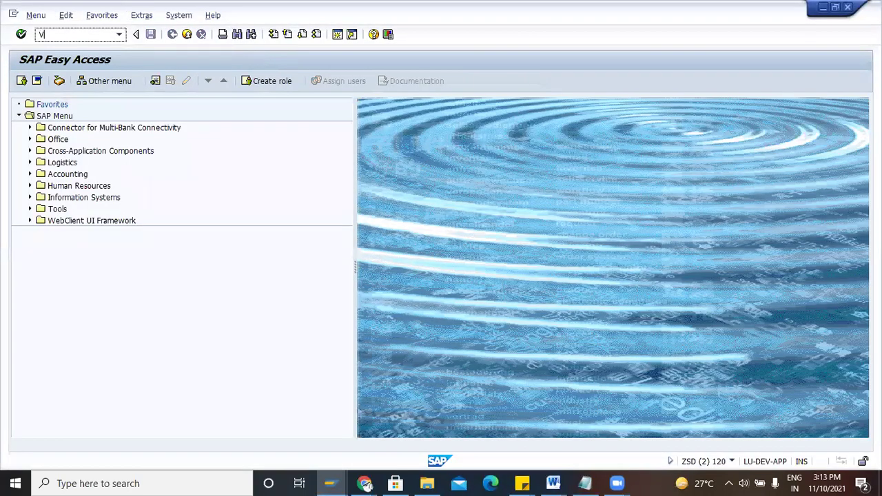
pyautogui.write('VA03')
pyautogui.press('Return')
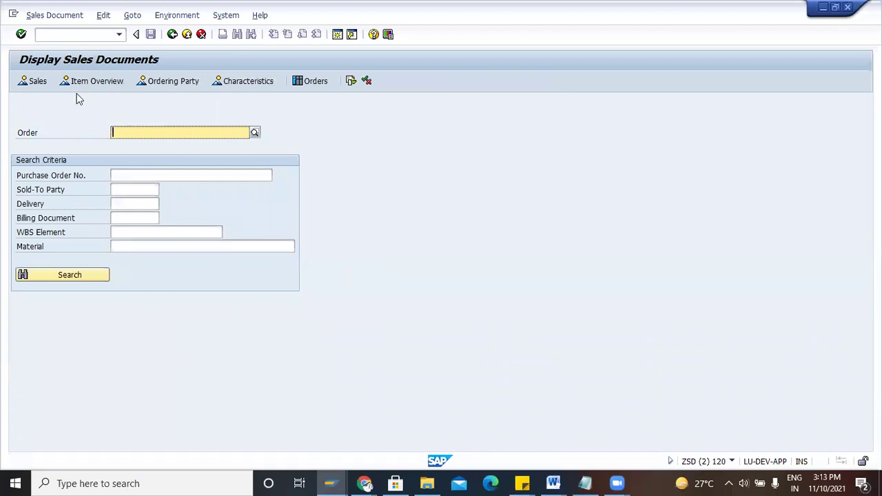
# - Display the sales document using the first suggested order number from the input history
pyautogui.click(144, 141)
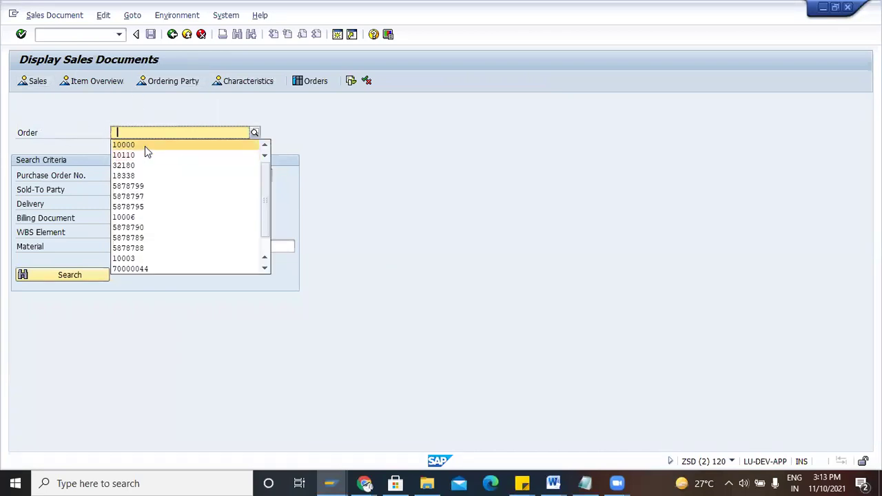
pyautogui.click(144, 146)
pyautogui.press('Return')
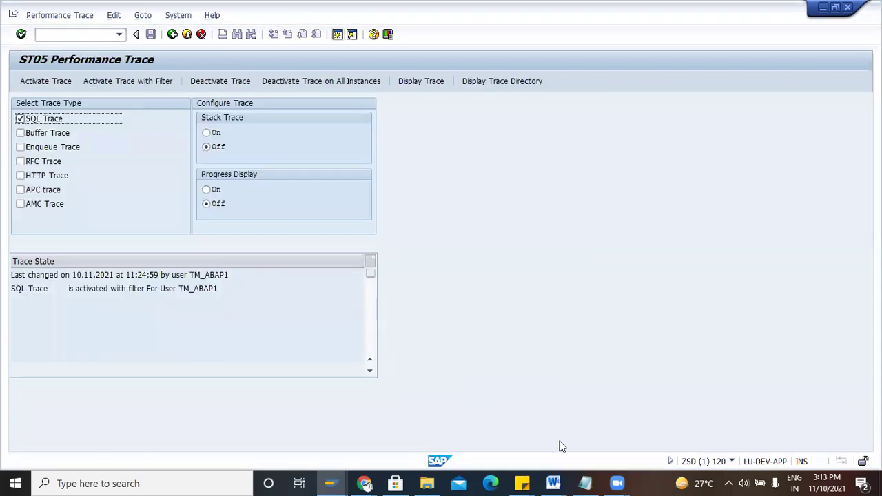
# - Check Step 4 in the Word notes and deactivate the trace in the SAP ST05 Performance Trace session
pyautogui.moveTo(553, 483)
pyautogui.click(667, 428)
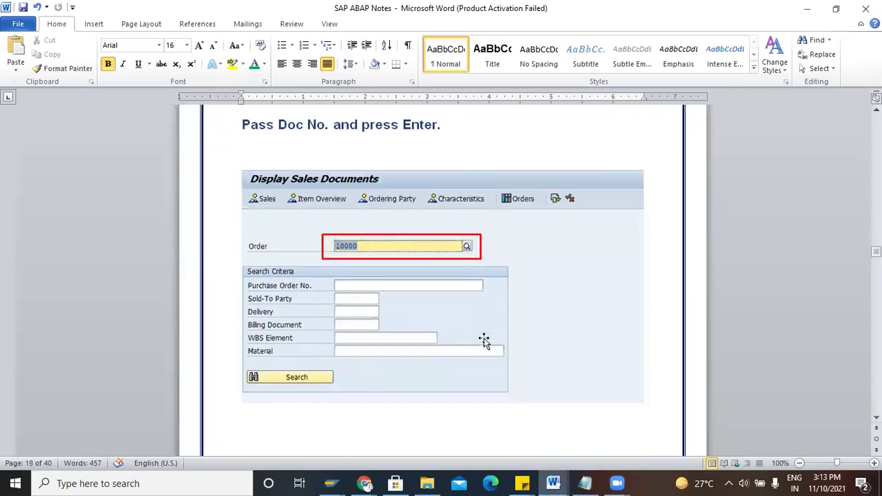
pyautogui.scroll(-8, 364, 257)
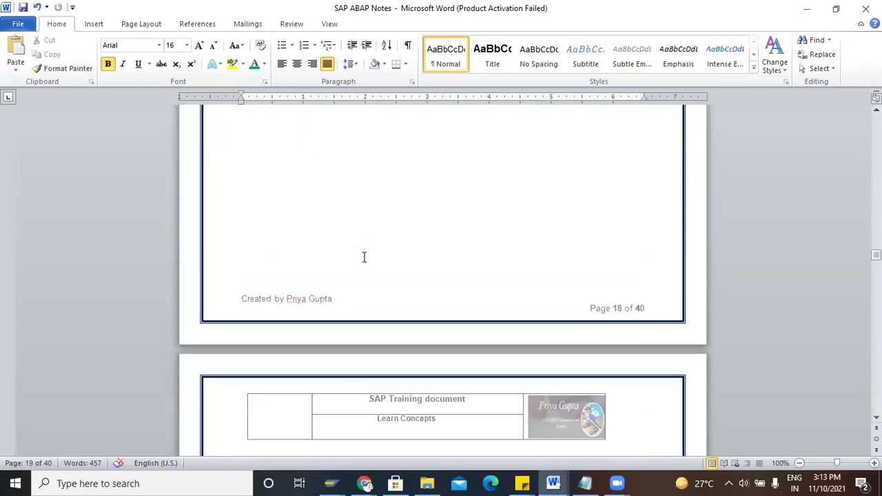
pyautogui.scroll(-8, 364, 256)
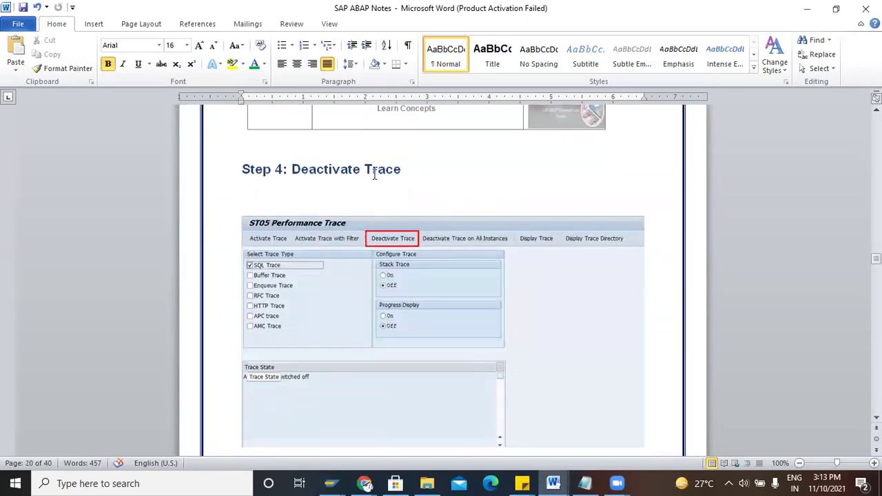
pyautogui.moveTo(331, 483)
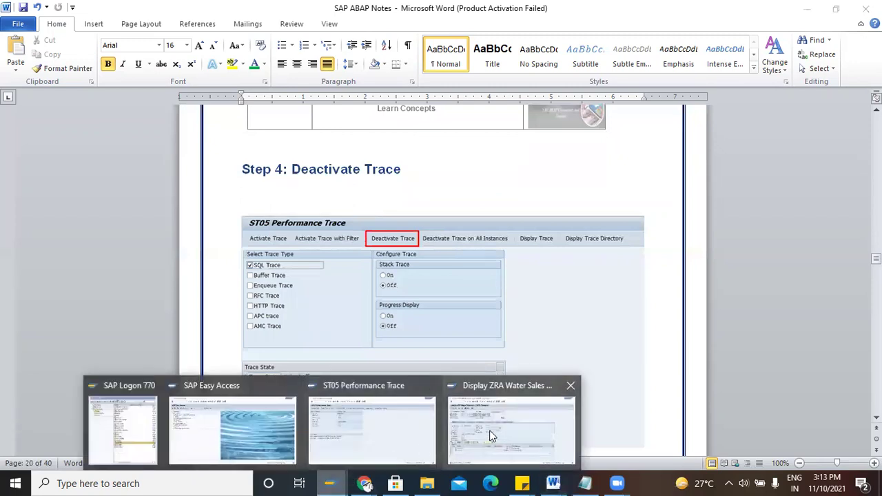
pyautogui.click(410, 428)
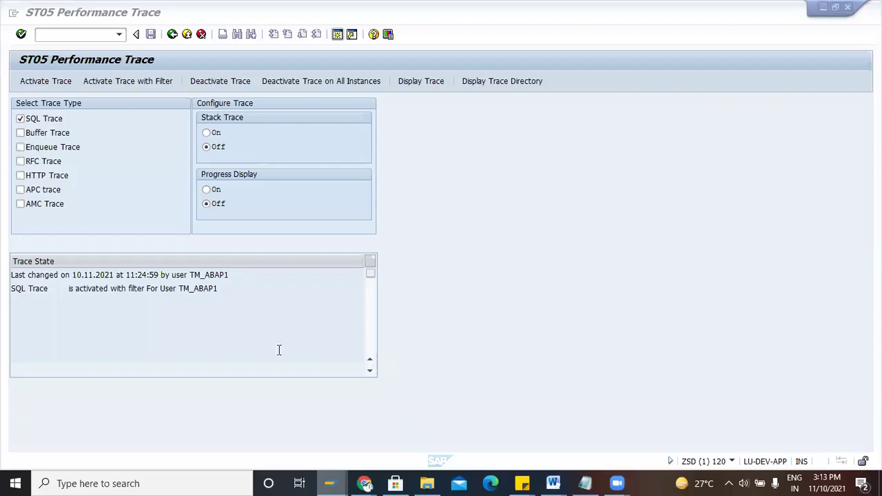
pyautogui.click(219, 78)
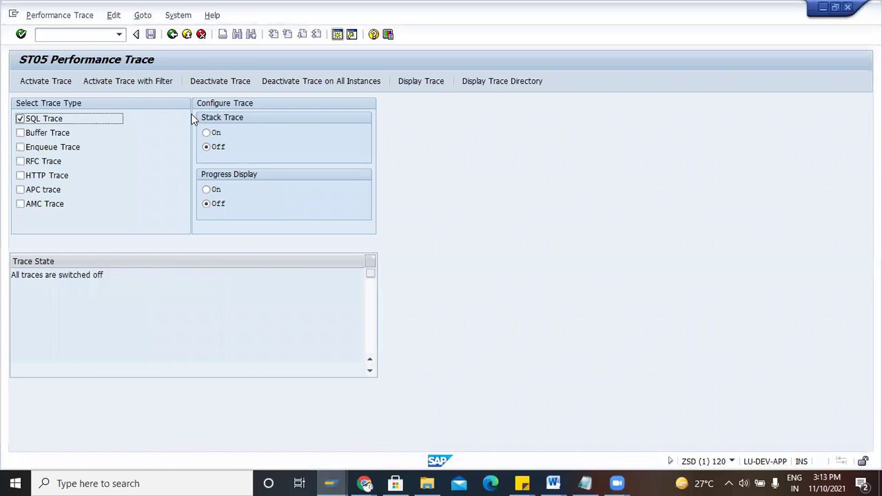
# - Open the trace display's filter conditions, check Steps 5 and 6 in the Word notes, and execute the SAP selection with the preset filters
pyautogui.click(408, 82)
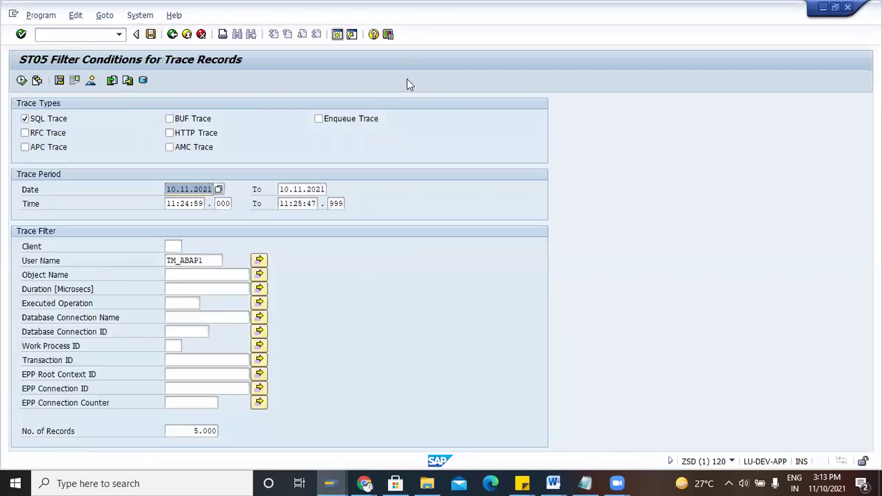
pyautogui.click(529, 481)
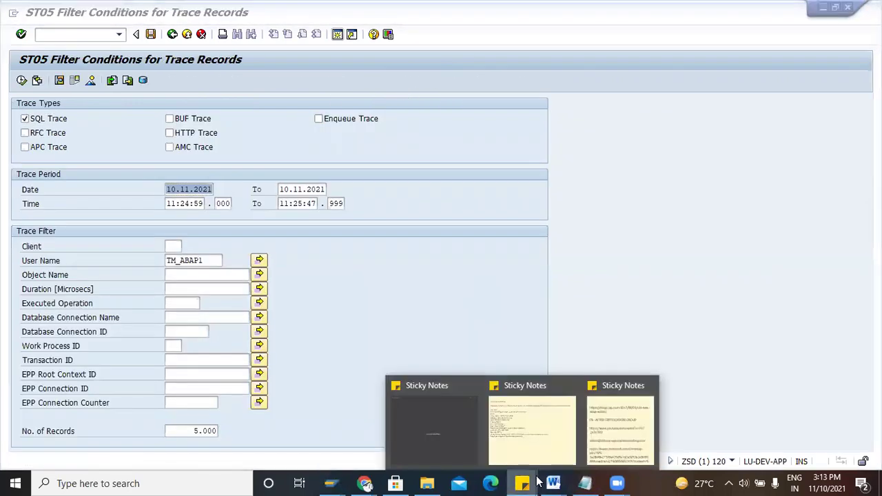
pyautogui.moveTo(554, 483)
pyautogui.click(659, 424)
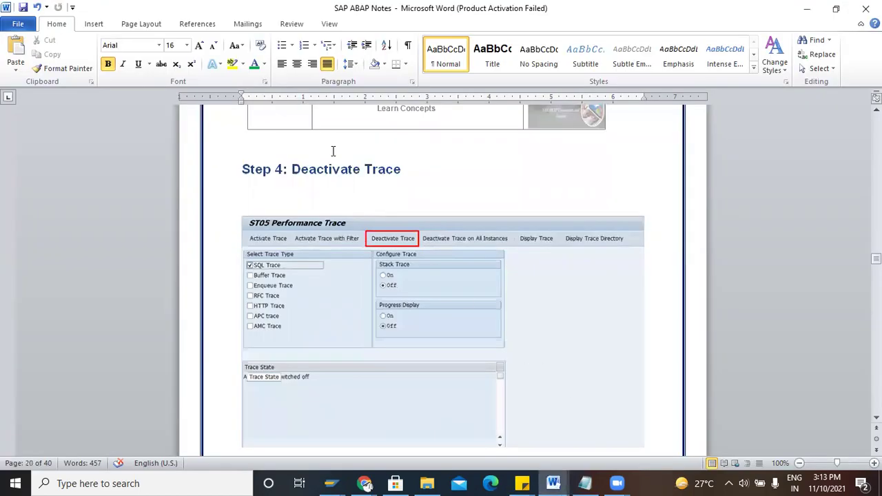
pyautogui.scroll(-4, 321, 299)
pyautogui.scroll(-10, 322, 298)
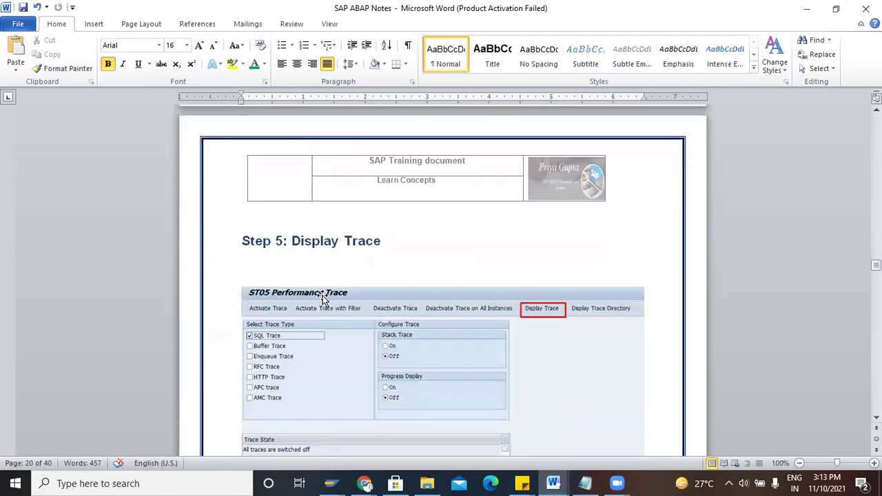
pyautogui.scroll(-15, 414, 269)
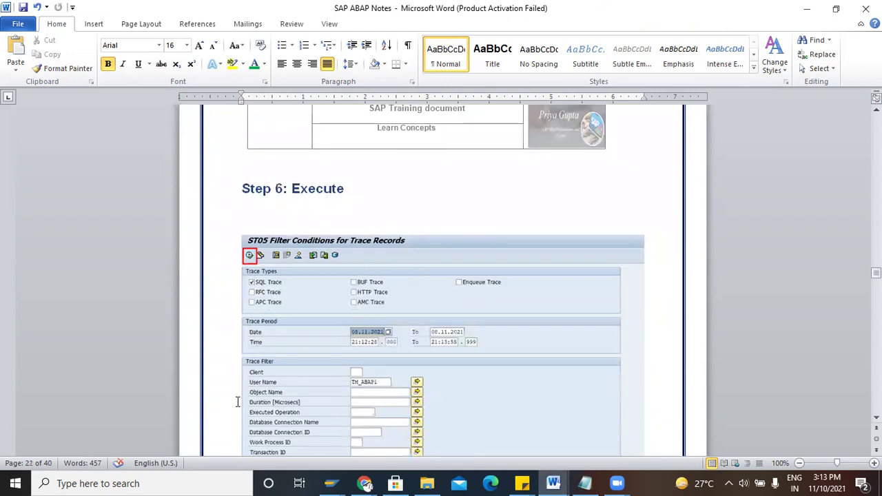
pyautogui.hotkey('alt', 'Tab')
pyautogui.click(22, 81)
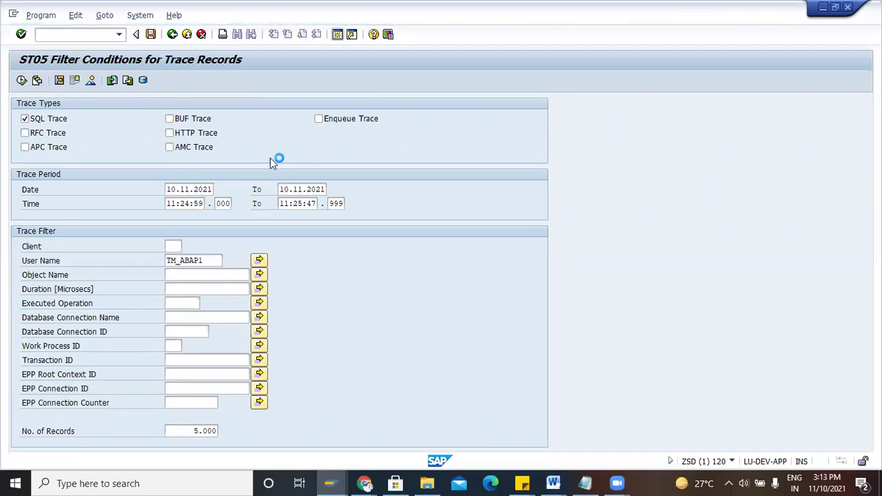
# - Read Step 7 in the Word notes and search the SAP trace records for the same sales document number
pyautogui.hotkey('alt', 'Tab')
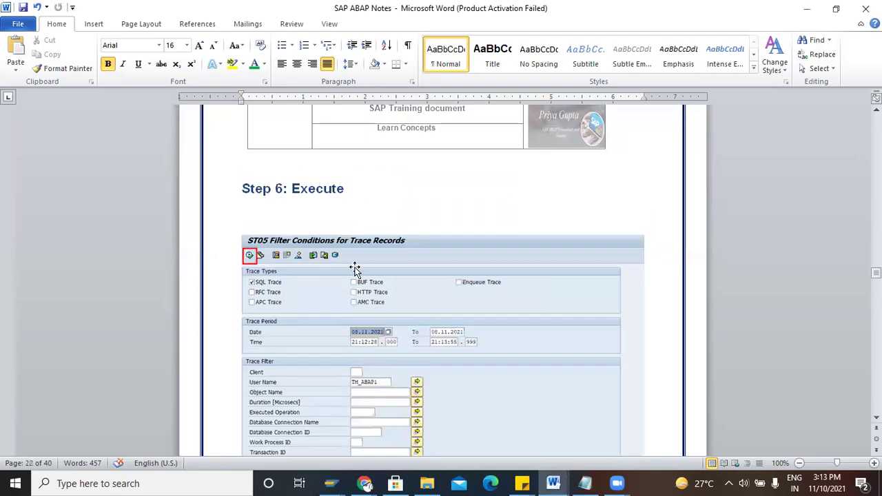
pyautogui.scroll(-15, 357, 289)
pyautogui.click(292, 232)
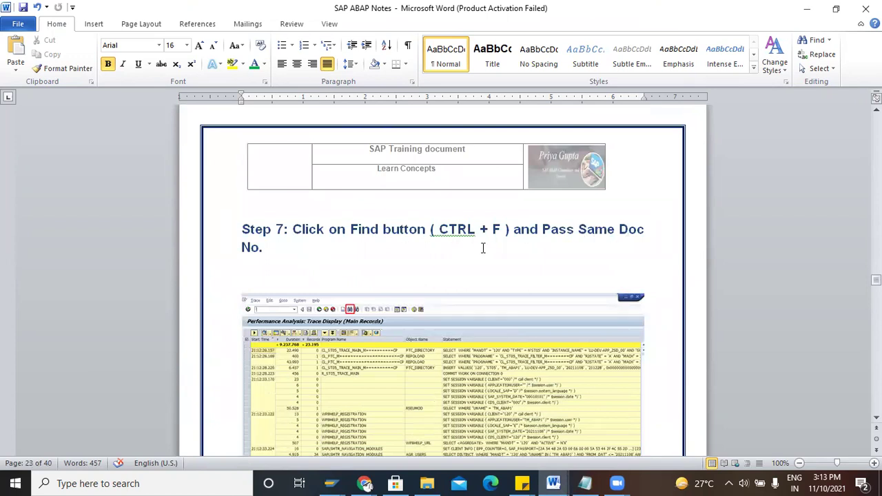
pyautogui.hotkey('alt', 'Tab')
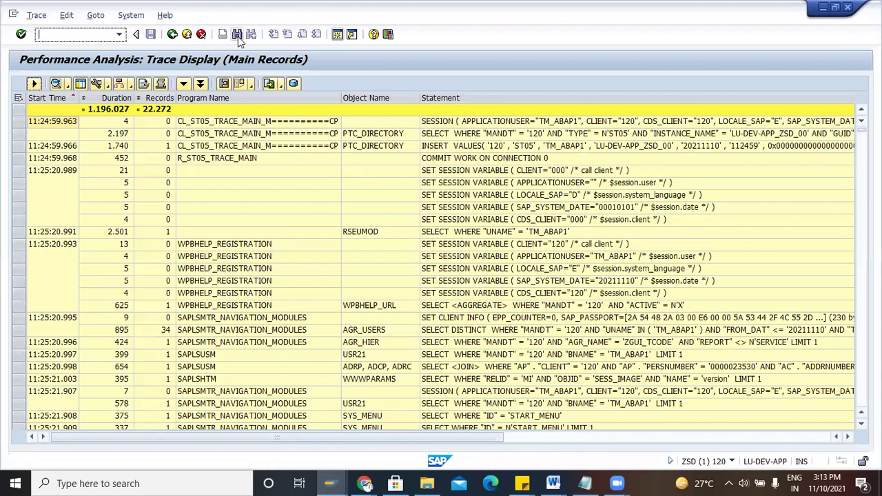
pyautogui.hotkey('ctrl', 'f')
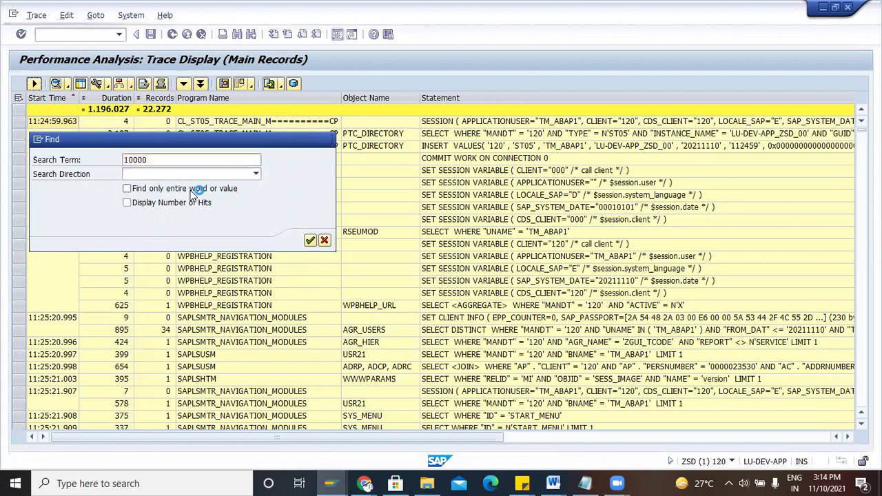
pyautogui.press('Return')
pyautogui.click(324, 255)
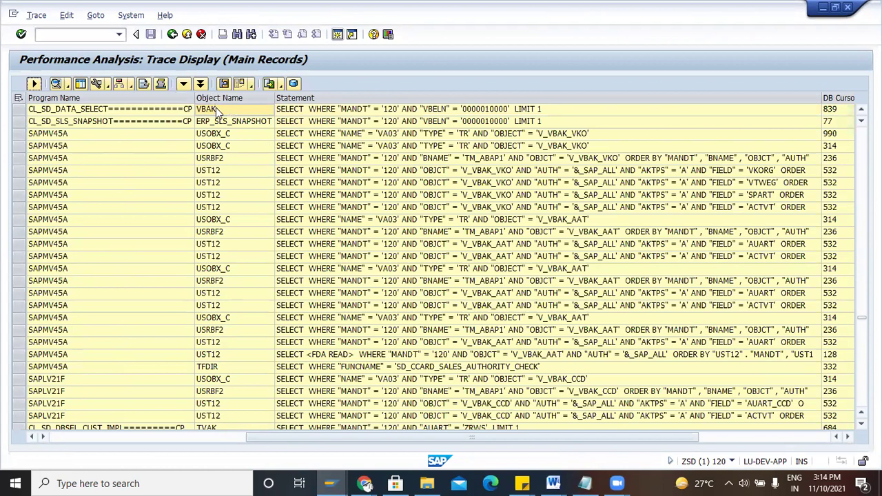
# - Examine the Object Name column below and above the VBAK record for tables accessed by VA03
pyautogui.scroll(-7, 259, 253)
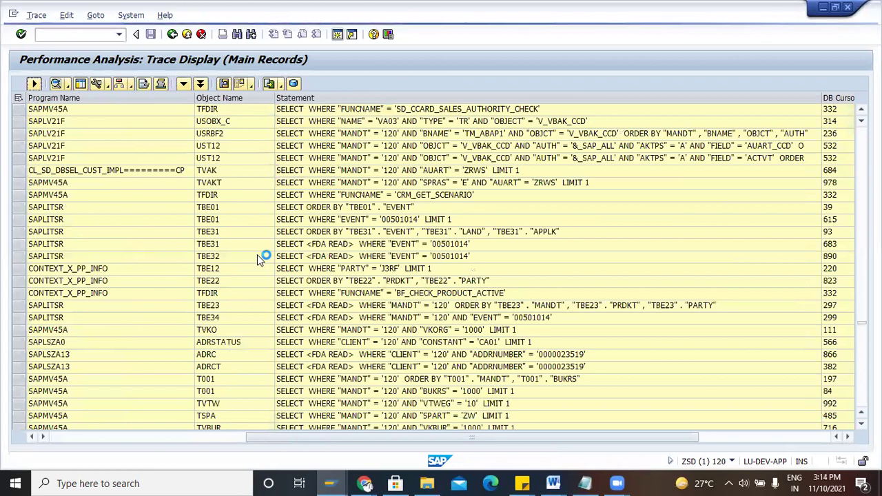
pyautogui.scroll(-2, 248, 300)
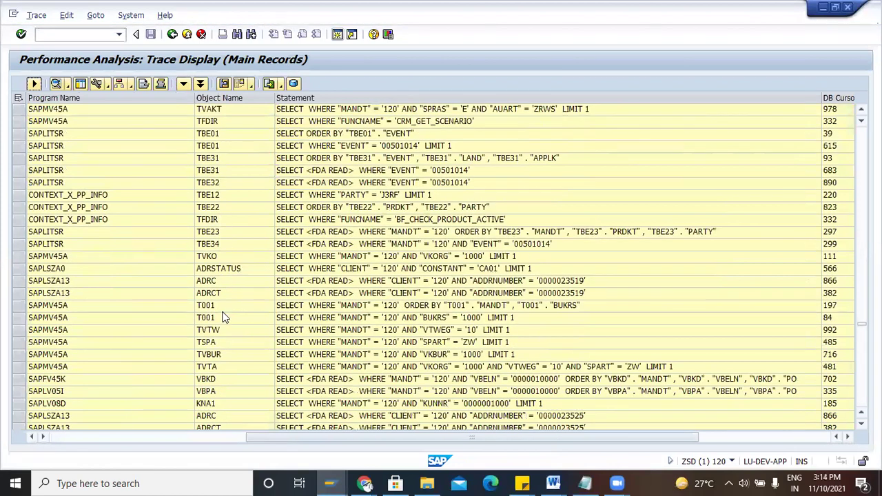
pyautogui.scroll(-2, 232, 316)
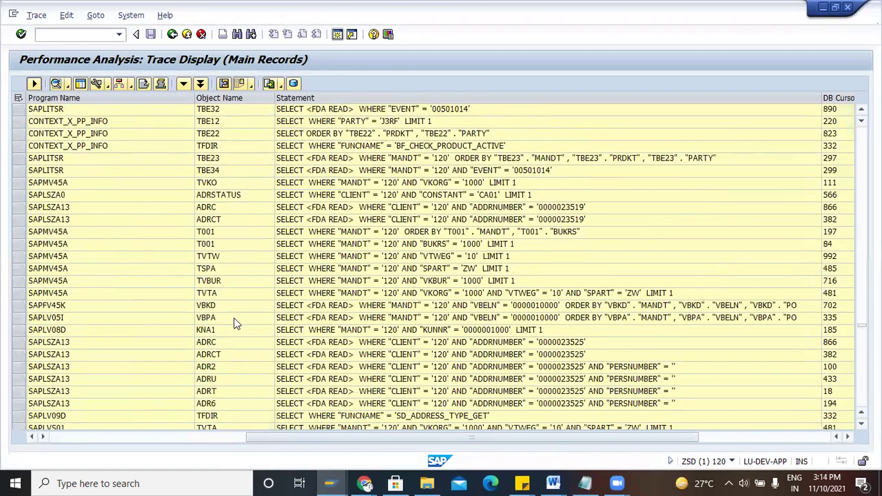
pyautogui.scroll(13, 233, 317)
pyautogui.scroll(5, 231, 309)
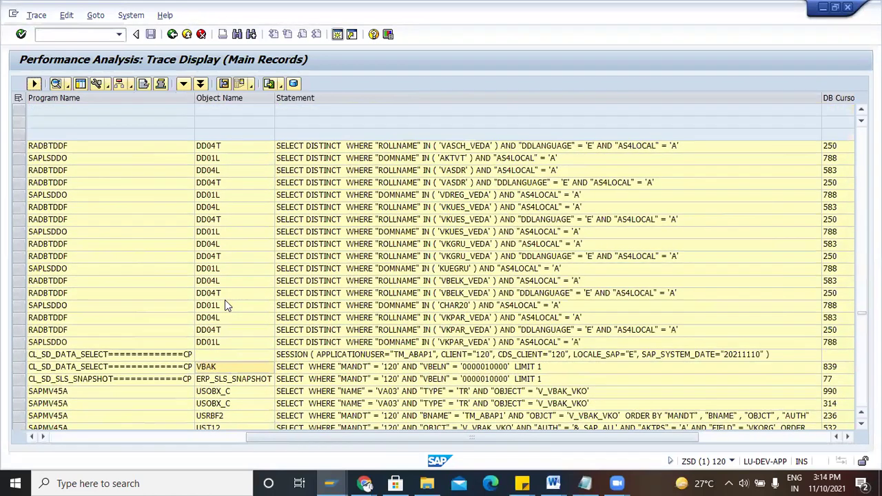
# - Search the trace records again from the beginning for the same sales document number and select the whole Object Name column
pyautogui.scroll(8, 230, 295)
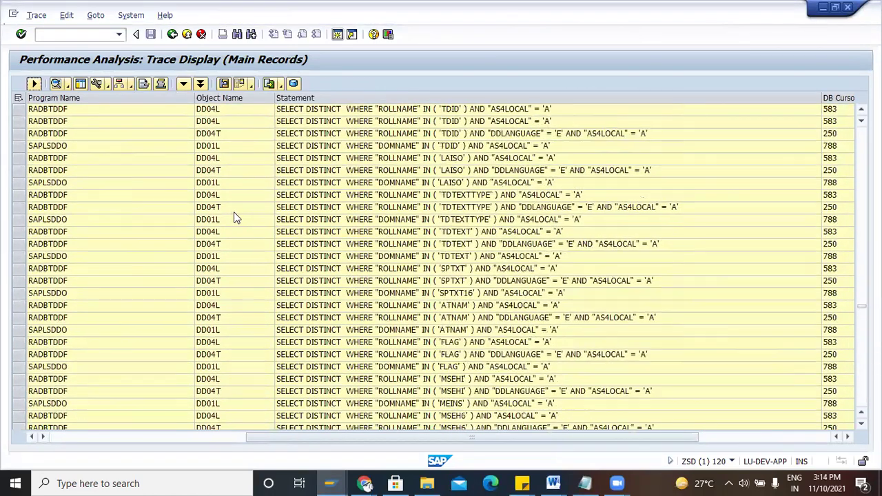
pyautogui.scroll(7, 234, 218)
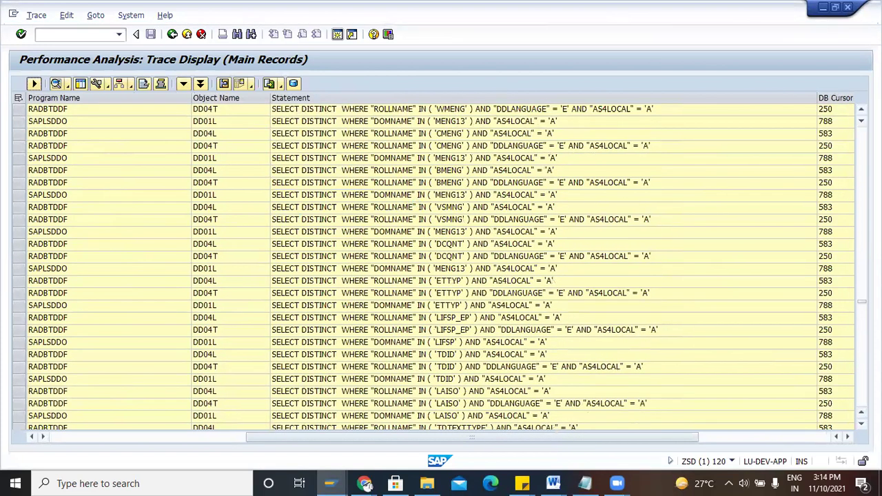
pyautogui.moveTo(862, 301); pyautogui.dragTo(858, 125)
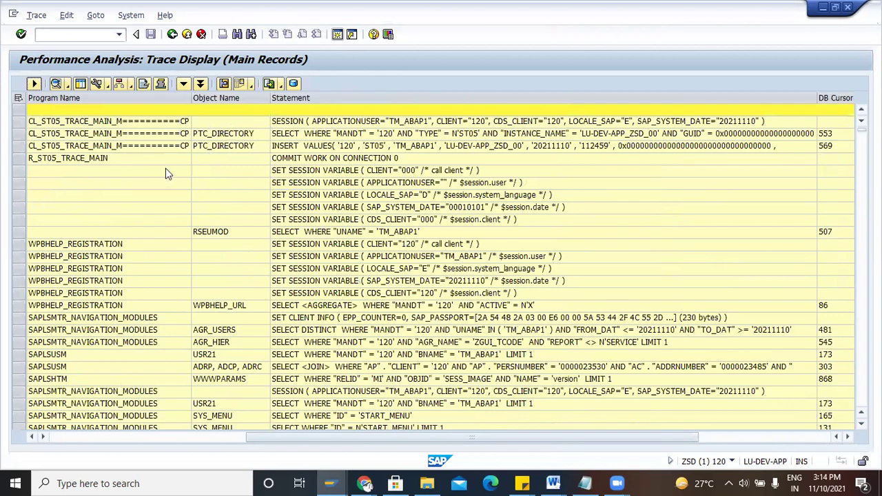
pyautogui.hotkey('ctrl', 'f')
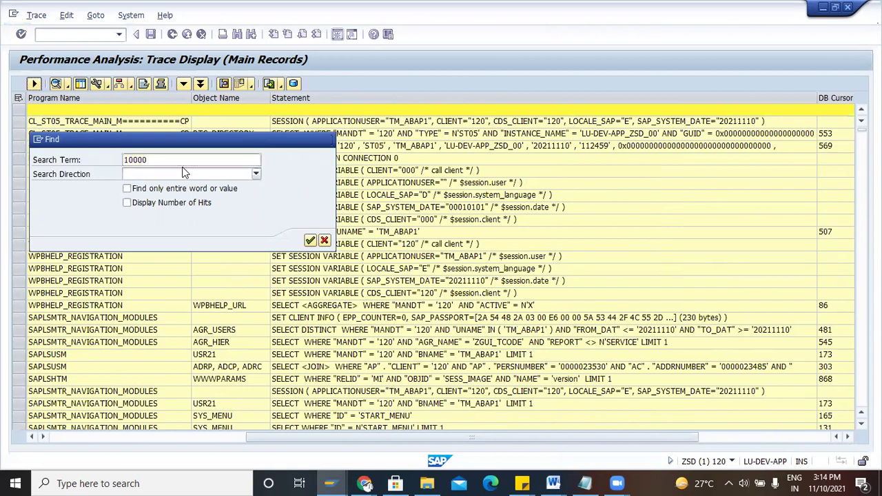
pyautogui.press('Return')
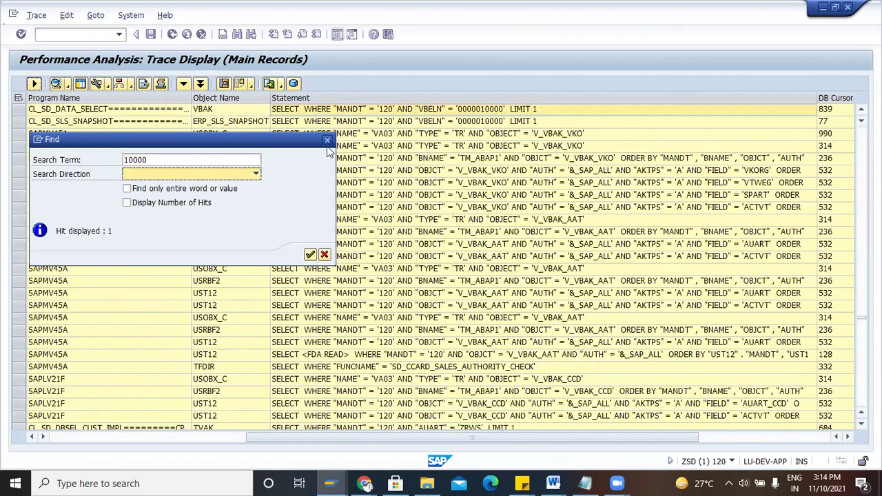
pyautogui.click(326, 141)
pyautogui.click(220, 98)
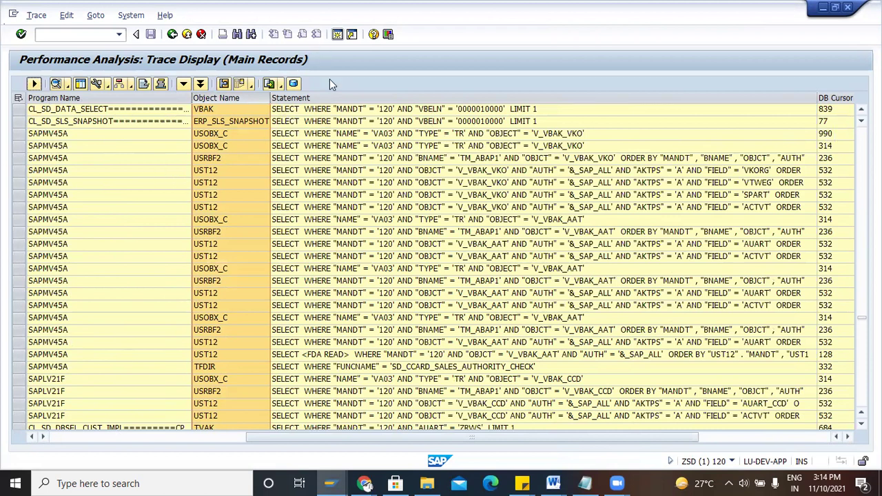
# - Open a new SAP session, then read Step 8 and the start of the VF03 section in the Word notes
pyautogui.click(339, 36)
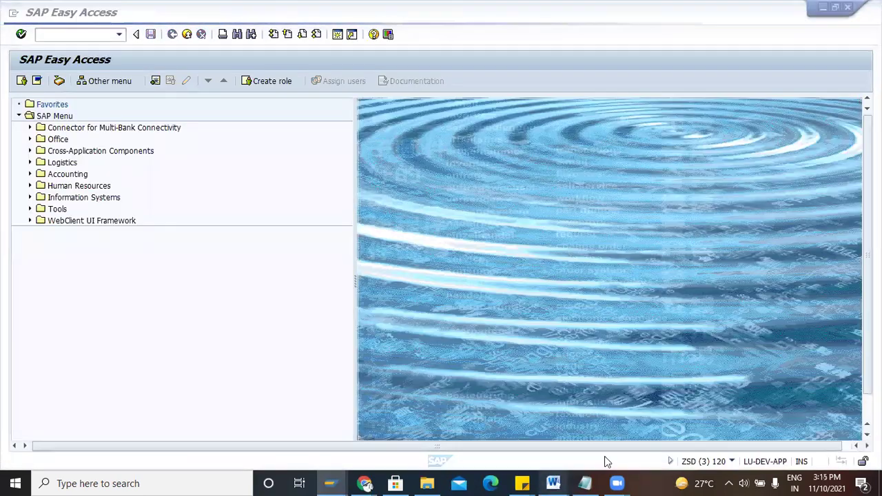
pyautogui.moveTo(554, 483)
pyautogui.click(682, 425)
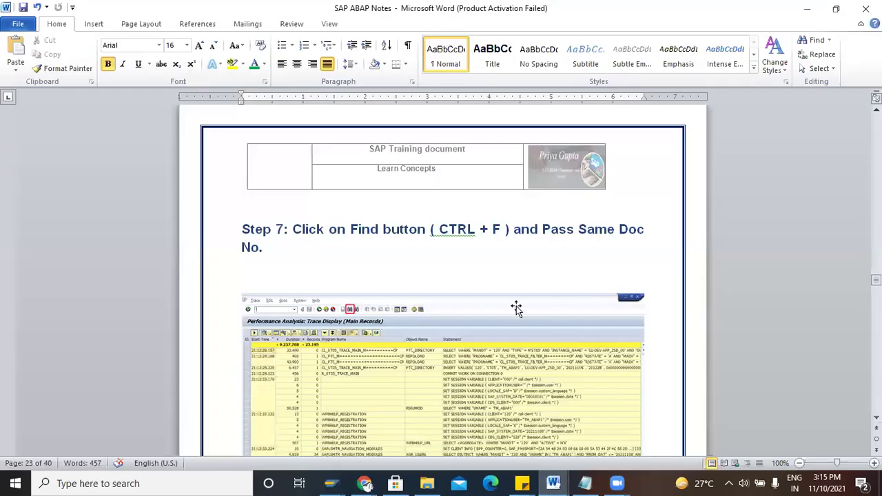
pyautogui.scroll(-10, 512, 303)
pyautogui.scroll(-10, 512, 304)
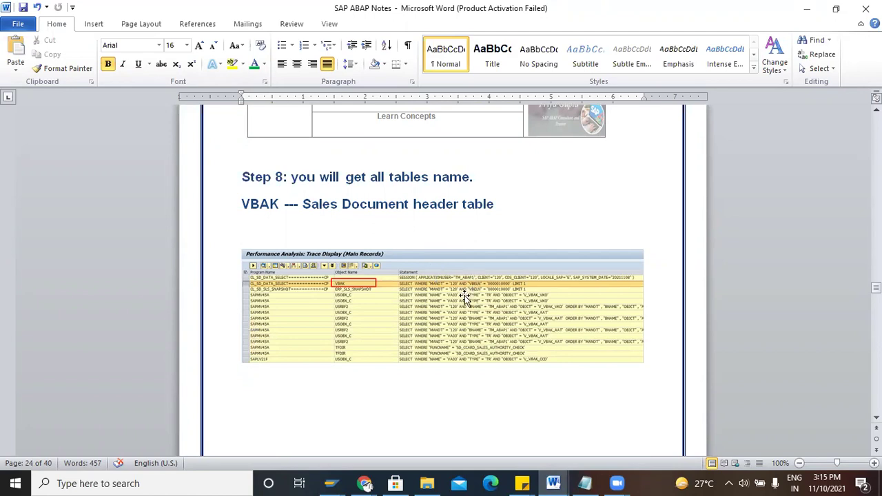
pyautogui.scroll(-10, 409, 320)
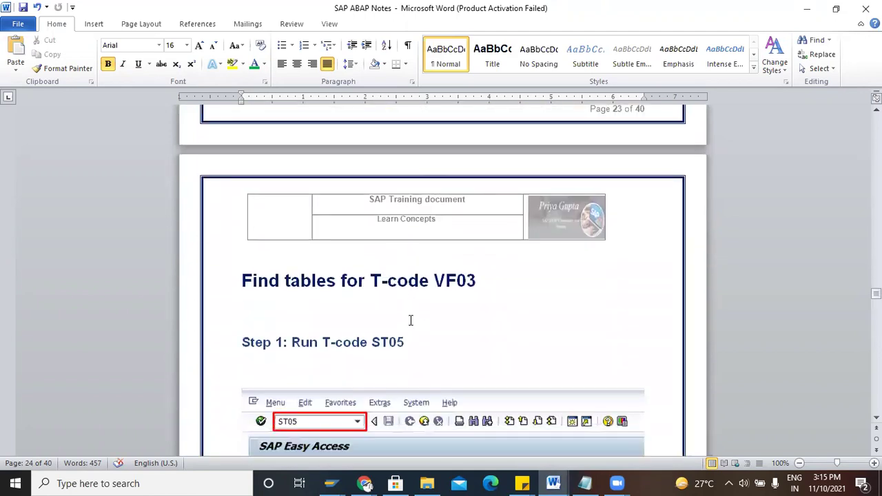
pyautogui.scroll(-3, 410, 320)
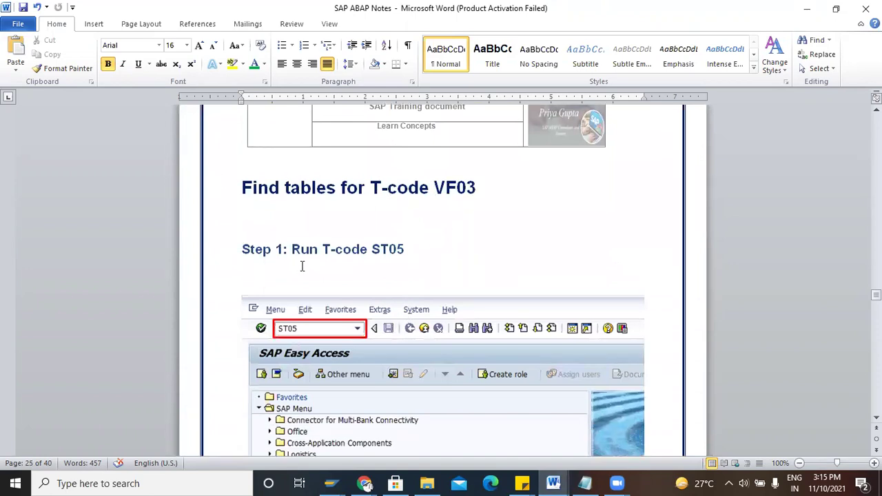
pyautogui.scroll(-2, 445, 236)
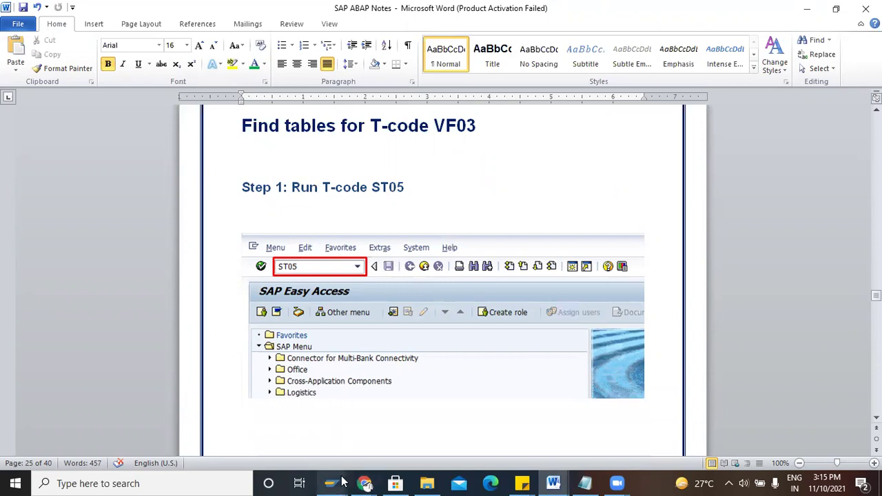
# - Run transaction ST05 in the new SAP Easy Access session
pyautogui.moveTo(329, 483)
pyautogui.click(580, 431)
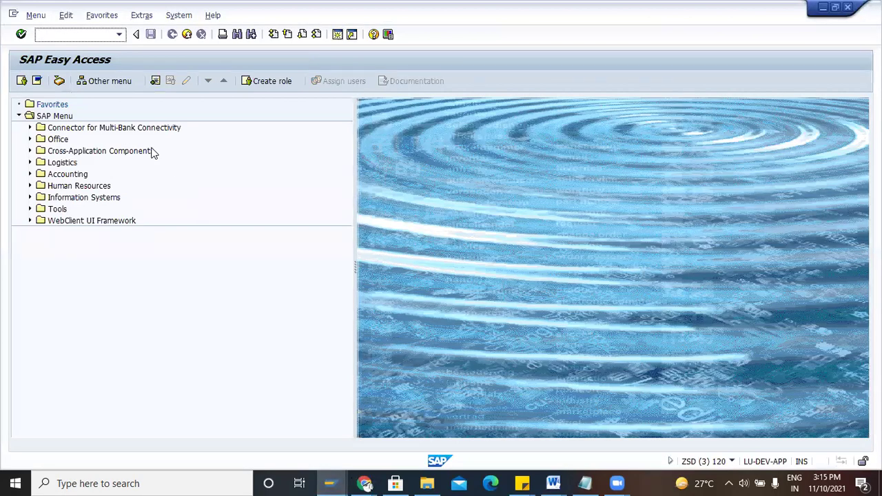
pyautogui.write('st05')
pyautogui.press('Return')
# - Close the earlier trace display and sales order windows and activate the SQL trace in the ST05 session
pyautogui.moveTo(329, 484)
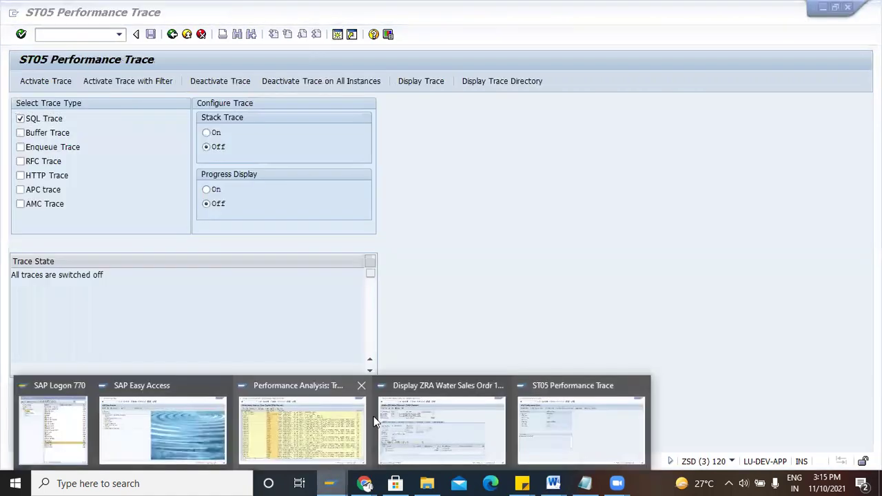
pyautogui.click(361, 385)
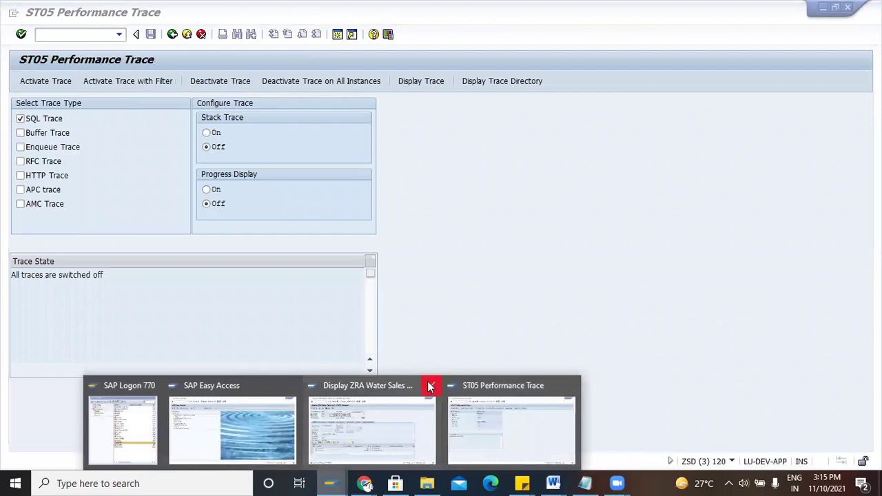
pyautogui.click(430, 386)
pyautogui.click(431, 421)
pyautogui.click(38, 82)
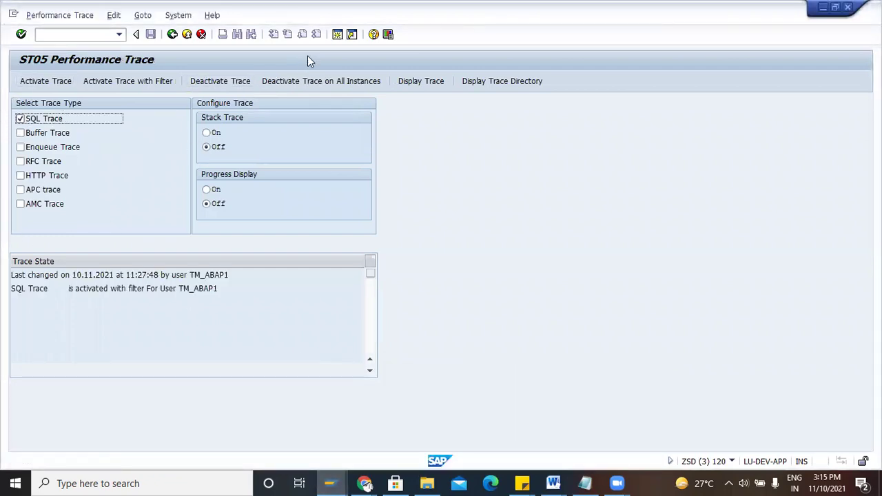
# - Open another SAP session and run transaction VF03 in it
pyautogui.click(335, 36)
pyautogui.write('VF03')
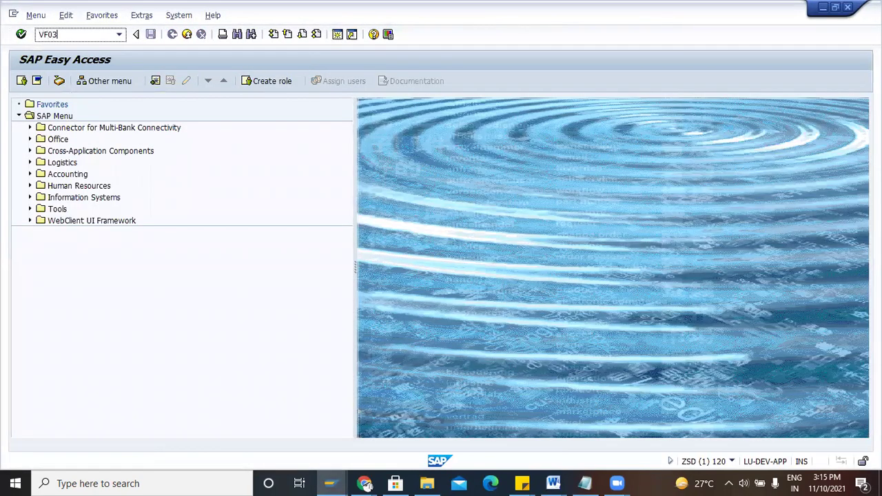
pyautogui.press('Return')
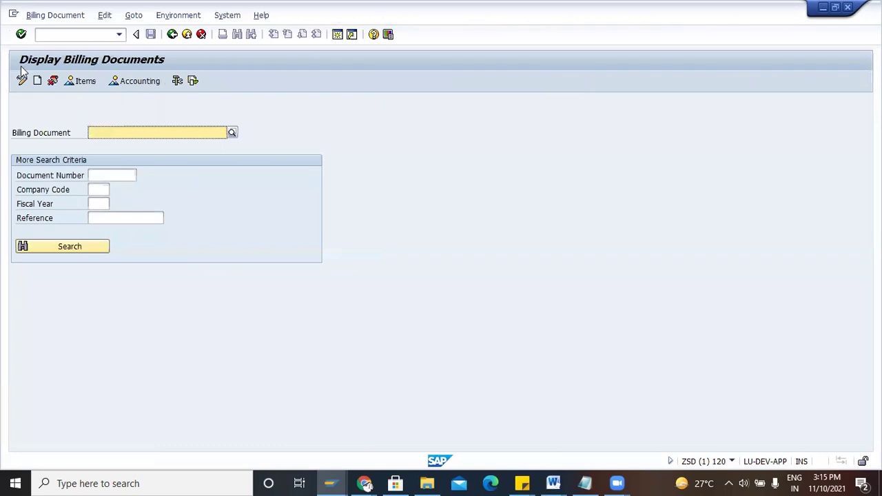
# - Check Step 3 of the VF03 section in the Word notes and display the billing document with that number in SAP
pyautogui.click(554, 483)
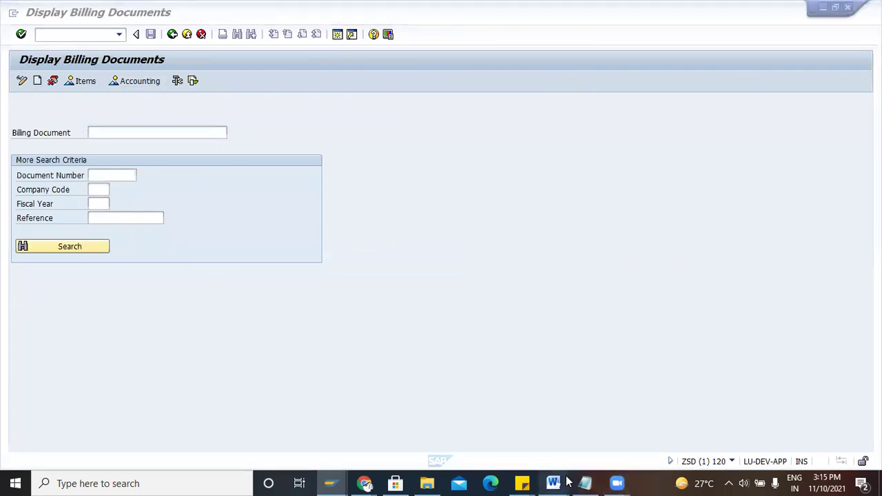
pyautogui.click(681, 428)
pyautogui.scroll(-10, 435, 311)
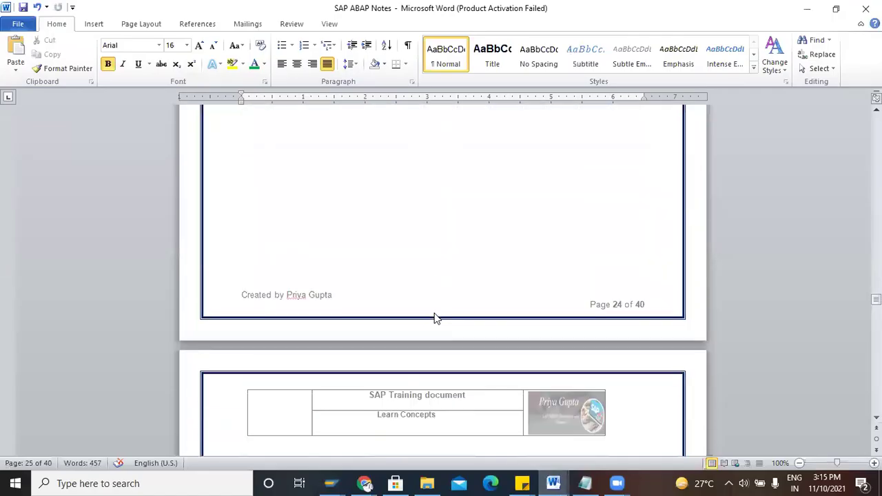
pyautogui.scroll(-15, 393, 306)
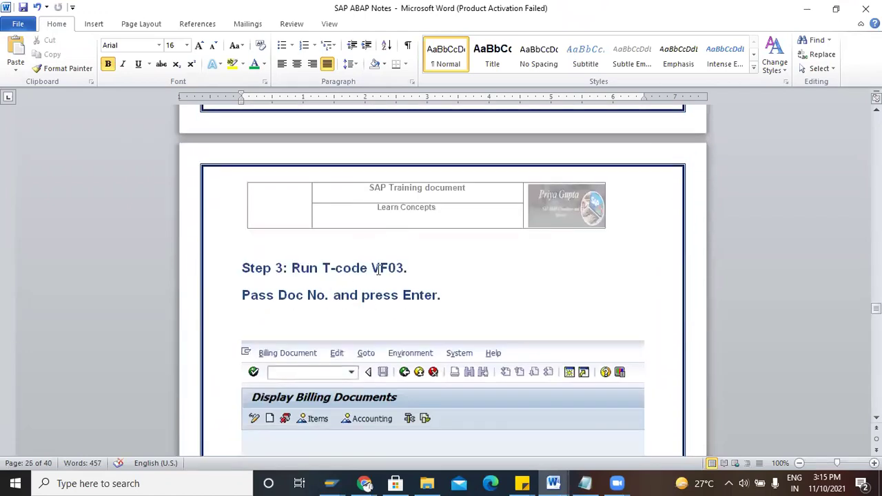
pyautogui.scroll(-3, 418, 275)
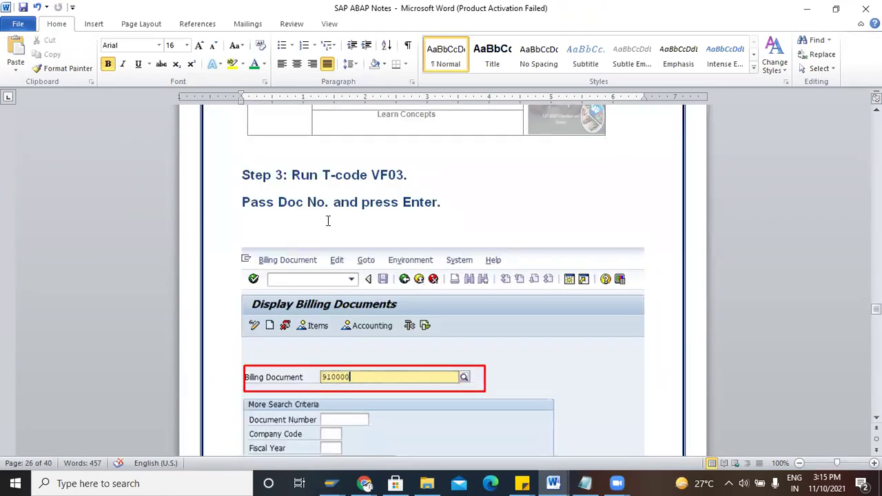
pyautogui.scroll(-2, 373, 237)
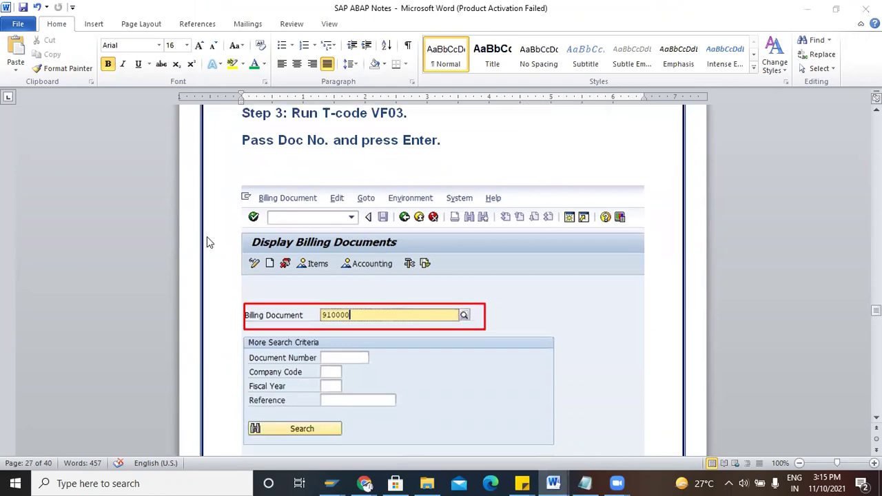
pyautogui.hotkey('alt', 'Tab')
pyautogui.click(135, 132)
pyautogui.click(123, 145)
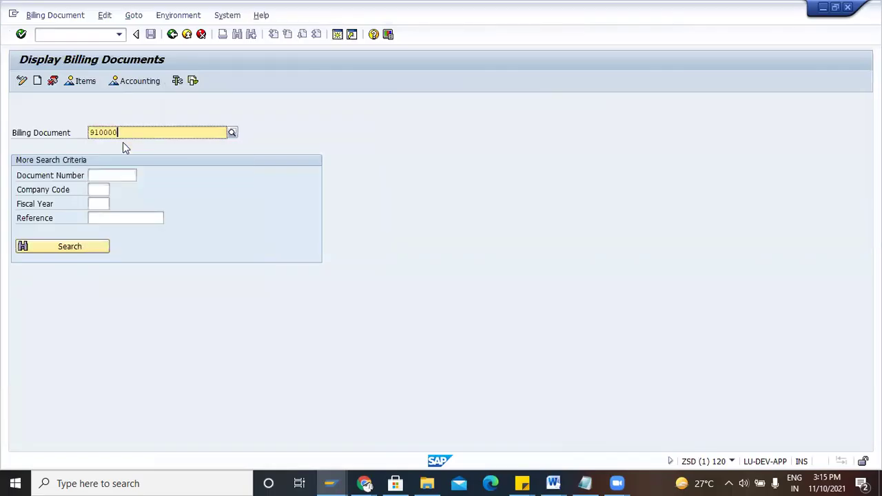
pyautogui.press('Return')
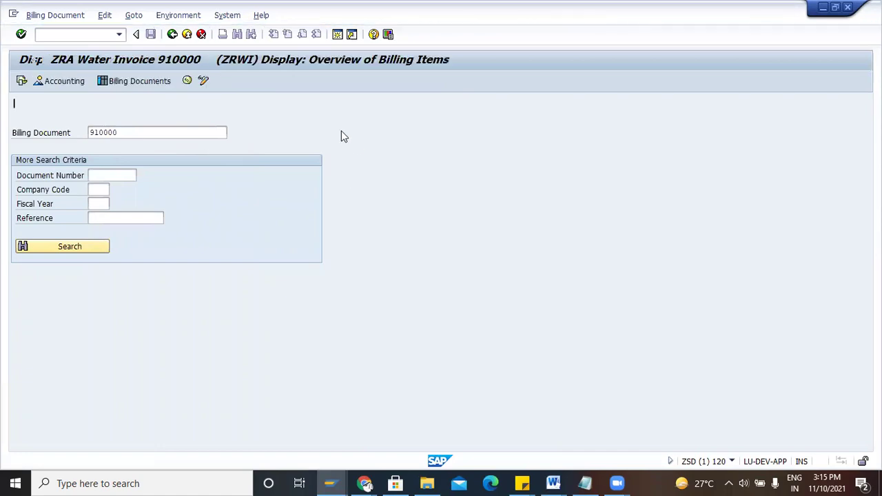
# - Check Step 4 of the VF03 section in the Word notes and deactivate the trace in the SAP ST05 session
pyautogui.hotkey('alt', 'Tab')
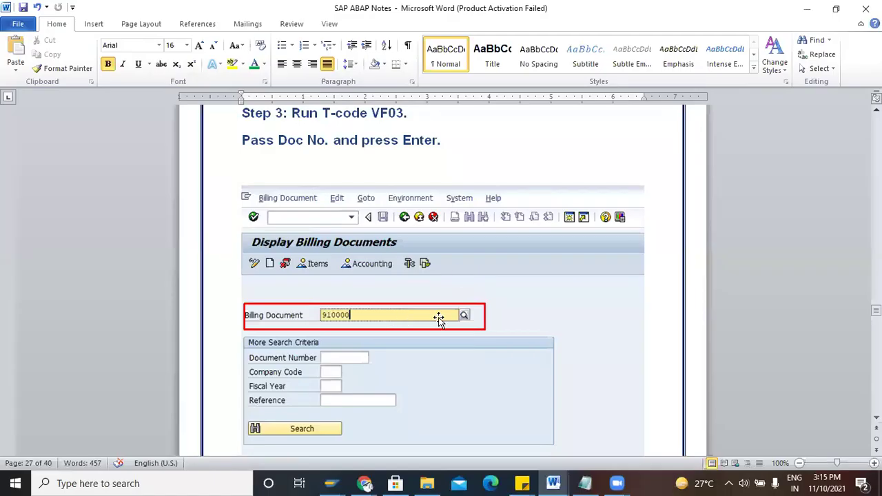
pyautogui.scroll(-15, 439, 313)
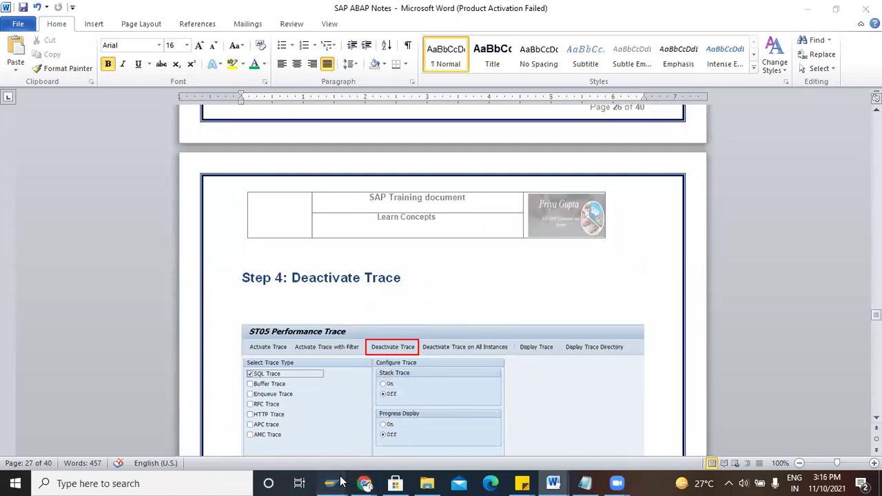
pyautogui.moveTo(334, 482)
pyautogui.click(365, 420)
pyautogui.click(220, 81)
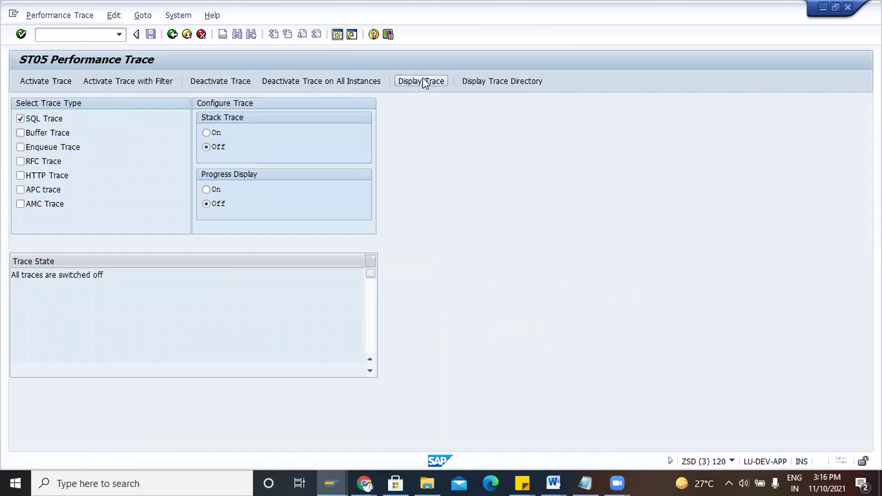
# - Execute the SAP trace display with its preset filter conditions and check Steps 5 and 6 of the VF03 section in Word
pyautogui.click(423, 80)
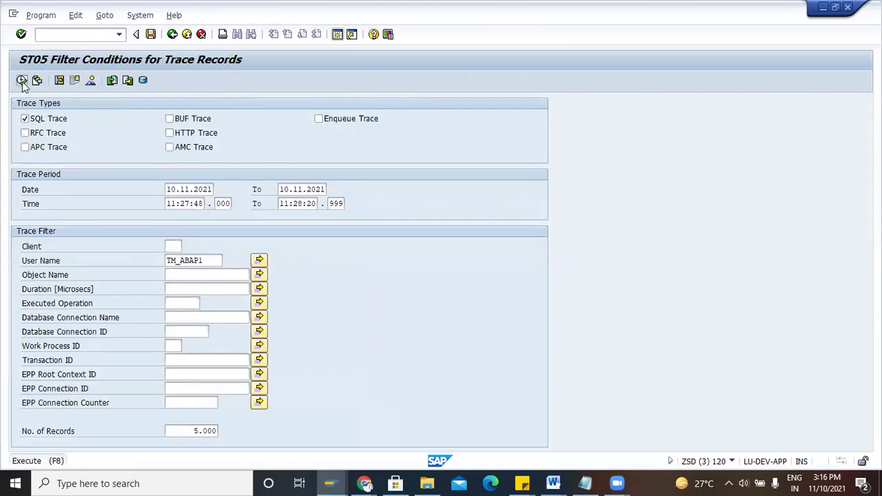
pyautogui.hotkey('alt', 'Tab')
pyautogui.scroll(-4, 459, 298)
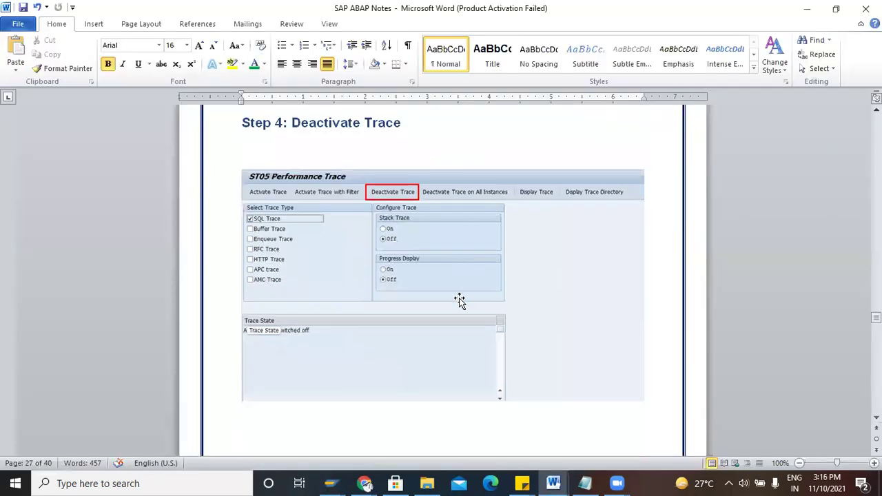
pyautogui.scroll(-9, 457, 296)
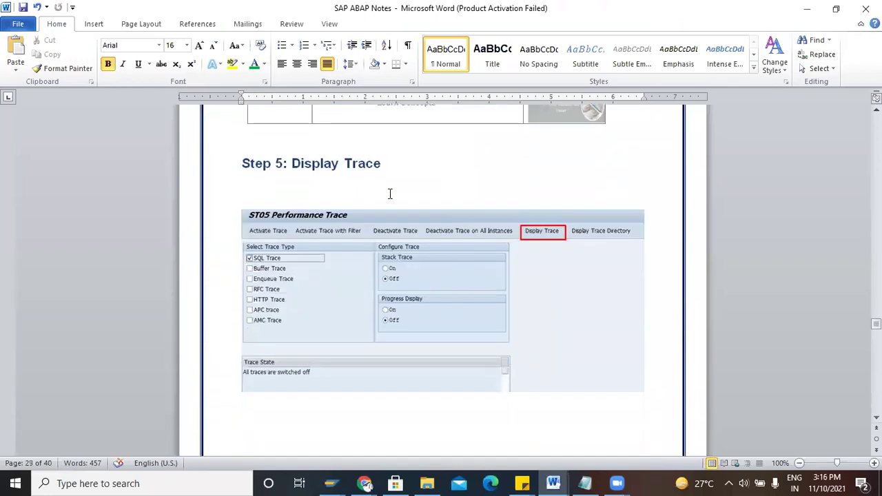
pyautogui.scroll(-10, 389, 194)
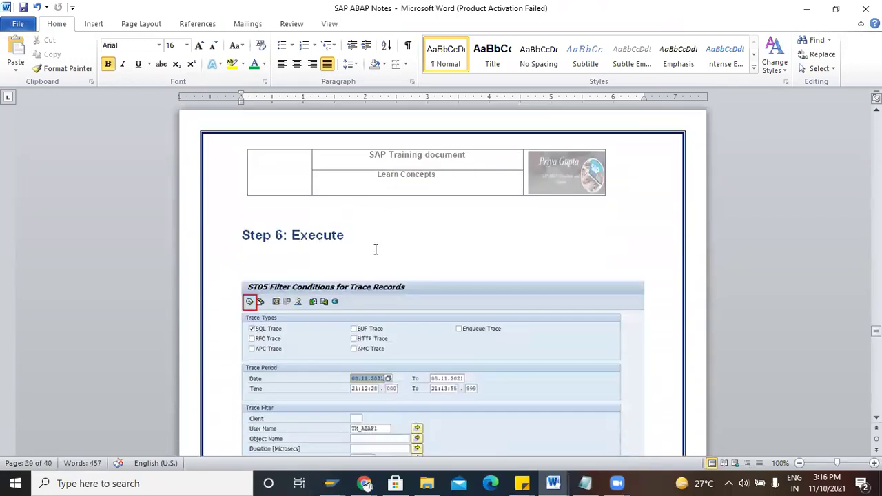
# - Check Step 7 of the VF03 section in the Word notes and enter the billing document number as search term in the SAP trace display
pyautogui.scroll(-10, 376, 249)
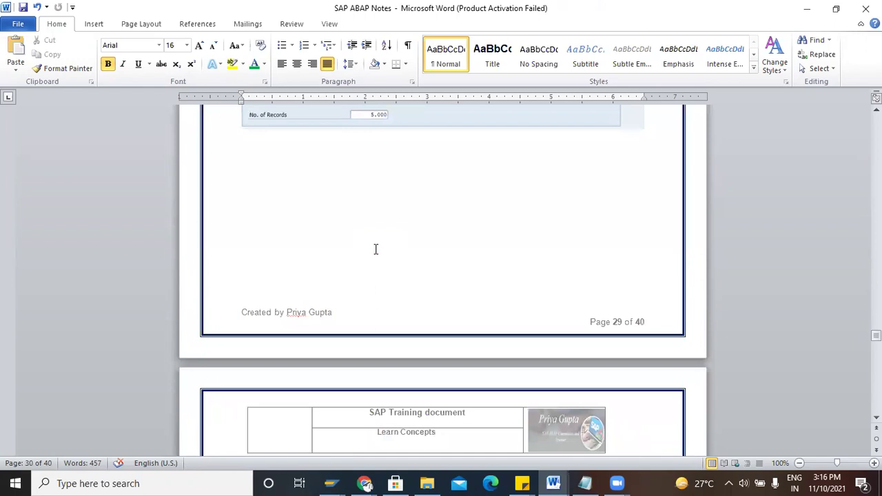
pyautogui.scroll(-9, 376, 249)
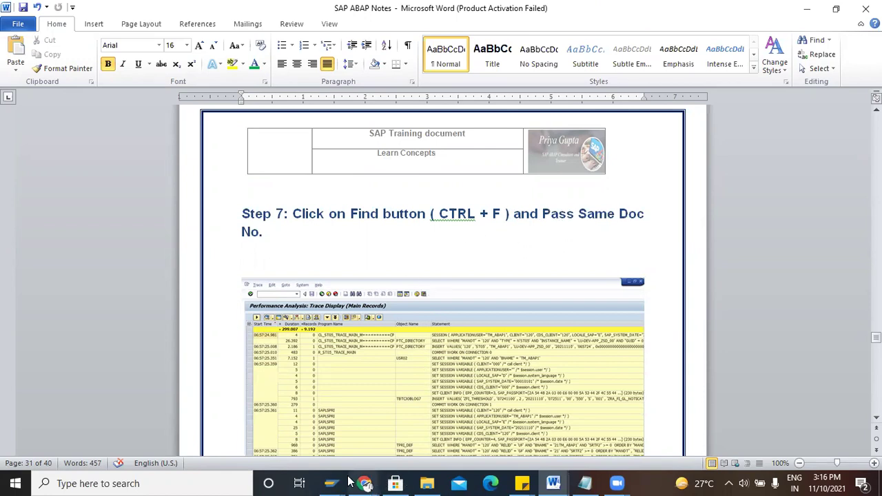
pyautogui.moveTo(348, 482)
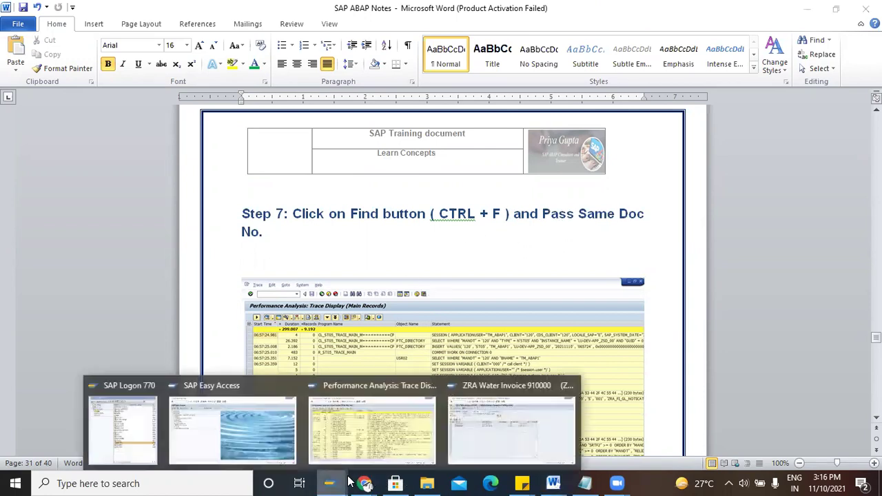
pyautogui.click(487, 425)
pyautogui.moveTo(355, 480)
pyautogui.click(376, 425)
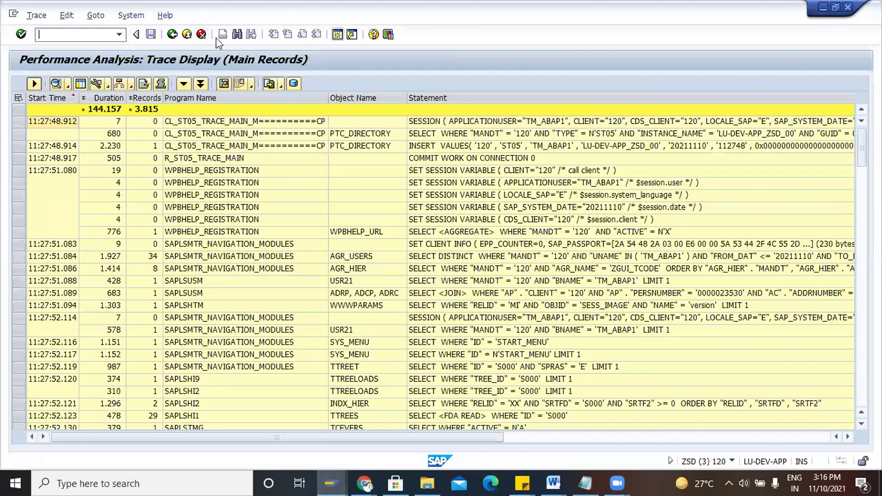
pyautogui.click(275, 90)
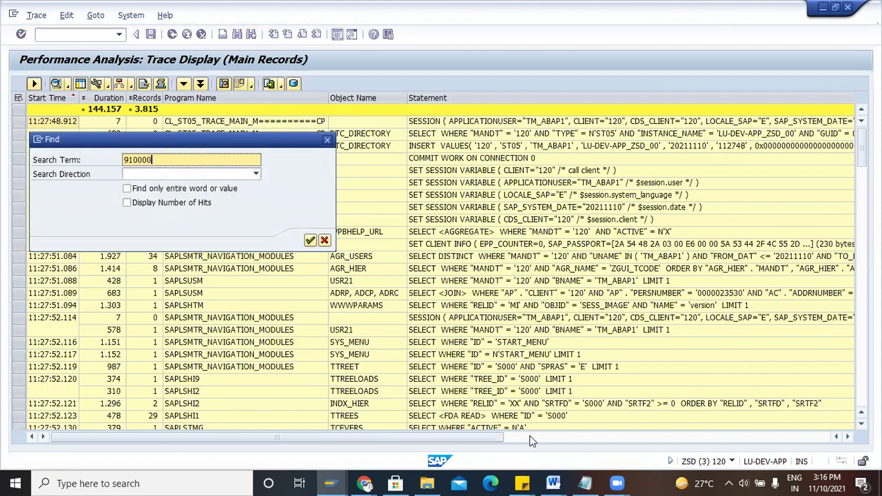
# - Verify the billing document number against Step 3 of the VF03 section in Word and run the search for it in the SAP trace records
pyautogui.click(553, 483)
pyautogui.click(689, 428)
pyautogui.scroll(15, 526, 332)
pyautogui.scroll(20, 527, 332)
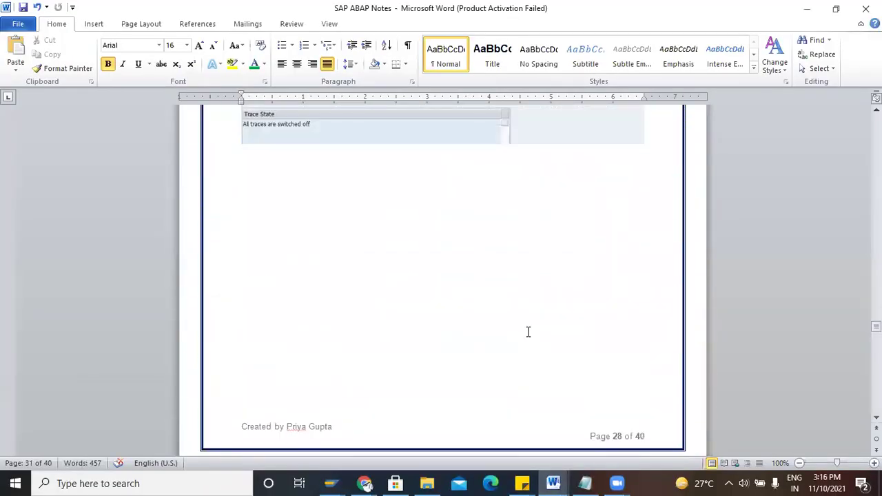
pyautogui.scroll(20, 527, 331)
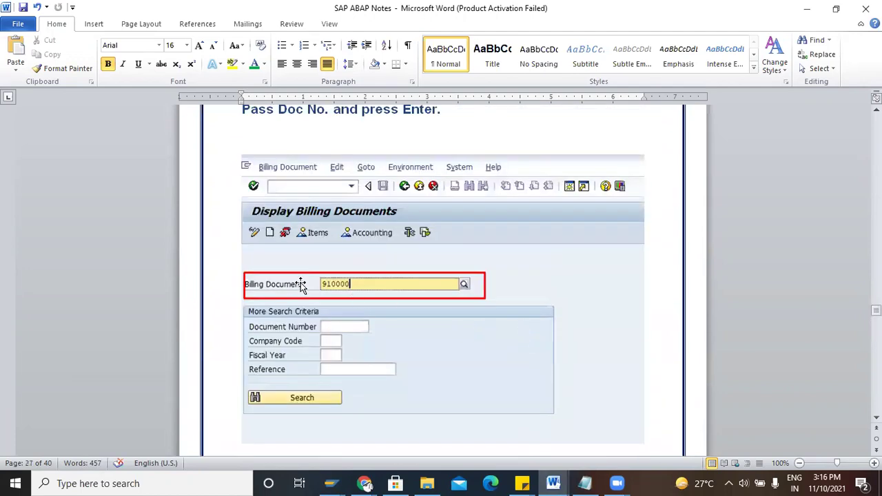
pyautogui.hotkey('alt', 'Tab')
pyautogui.press('Return')
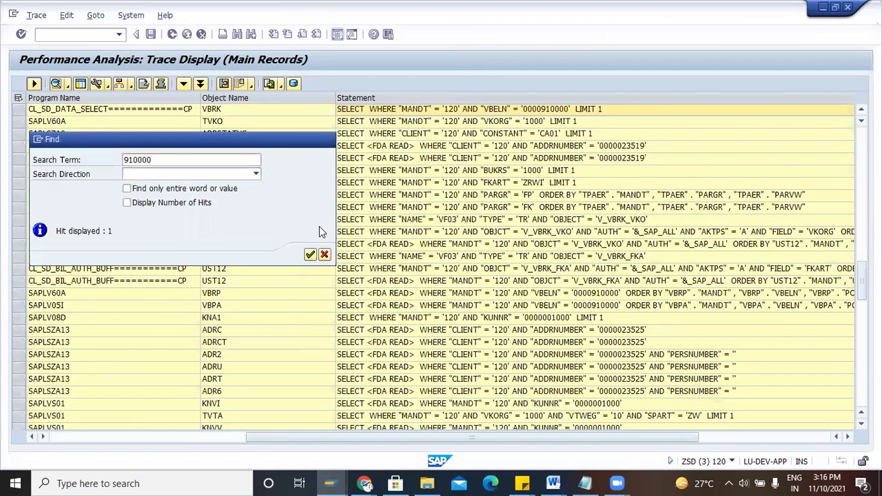
# - Close the search and select the Object Name column of the trace records to examine the table names
pyautogui.click(222, 98)
pyautogui.click(216, 111)
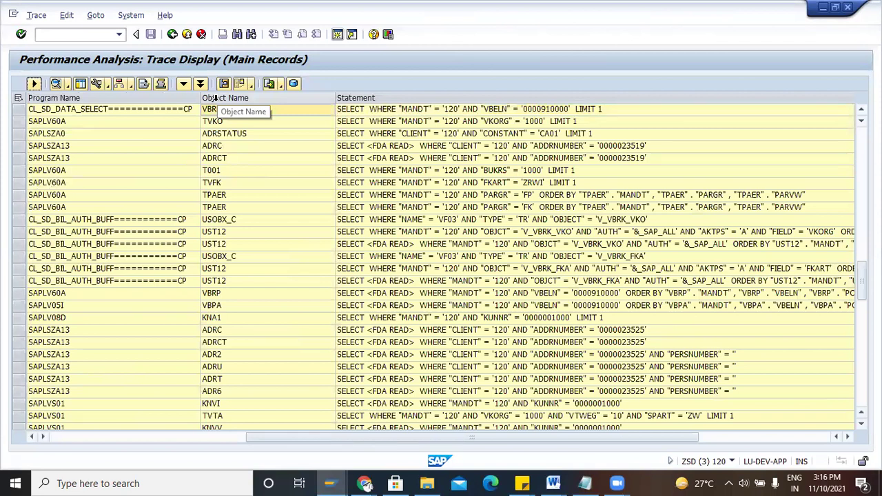
pyautogui.click(215, 97)
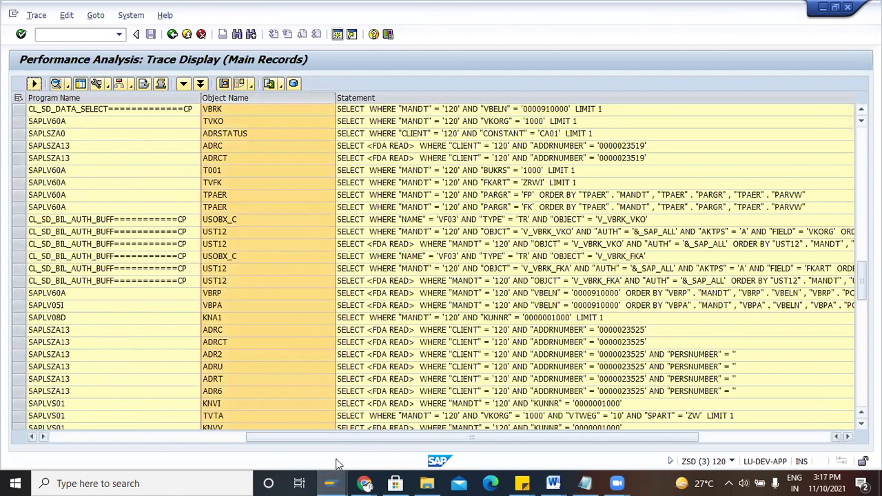
# - Switch to the SAP ABAP Notes in Word and review the VF03 section from Step 3 through Step 8 to the closing page
pyautogui.click(330, 483)
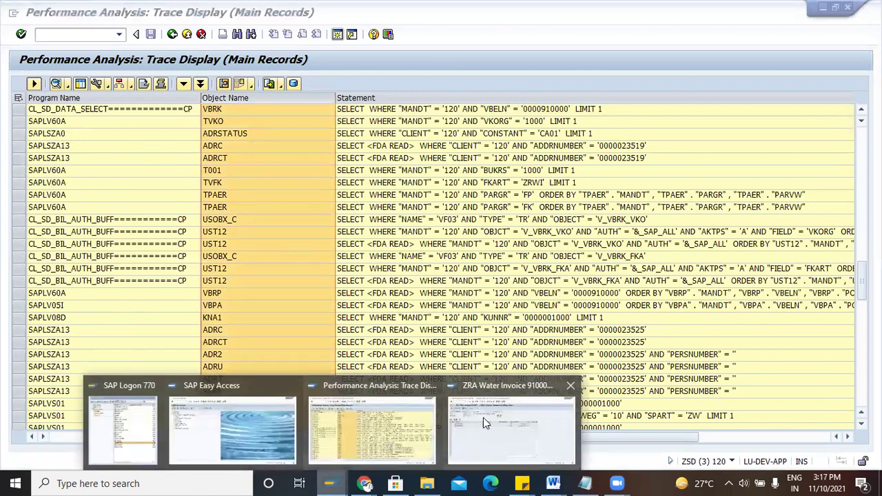
pyautogui.moveTo(553, 483)
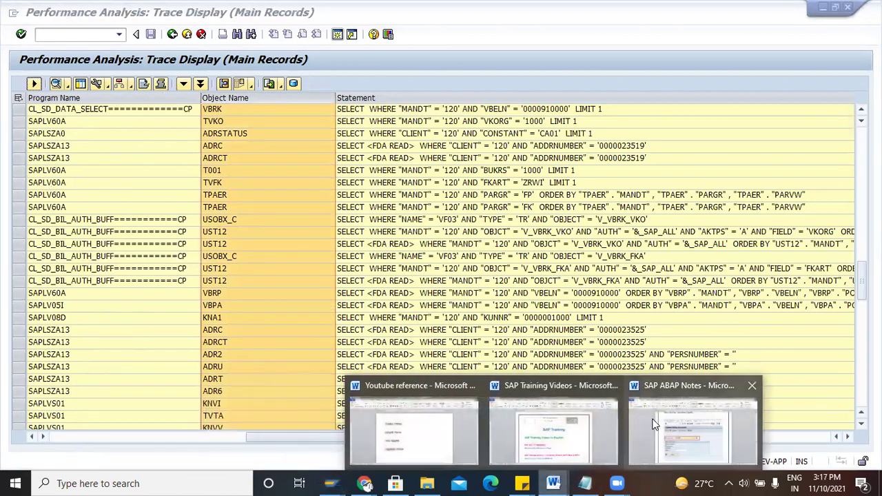
pyautogui.click(635, 442)
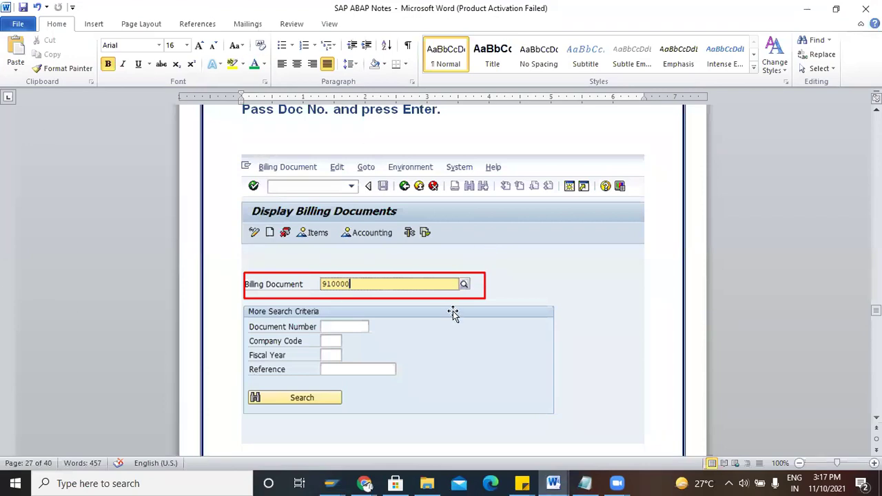
pyautogui.scroll(-15, 453, 315)
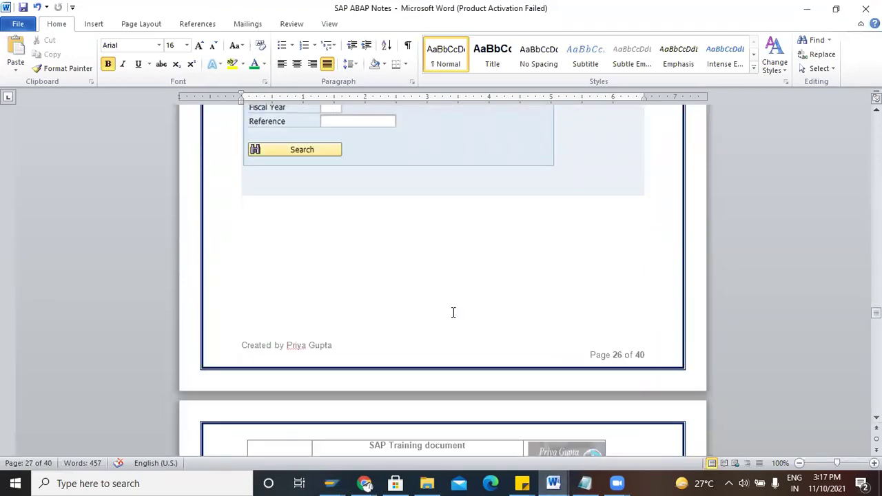
pyautogui.scroll(-15, 453, 315)
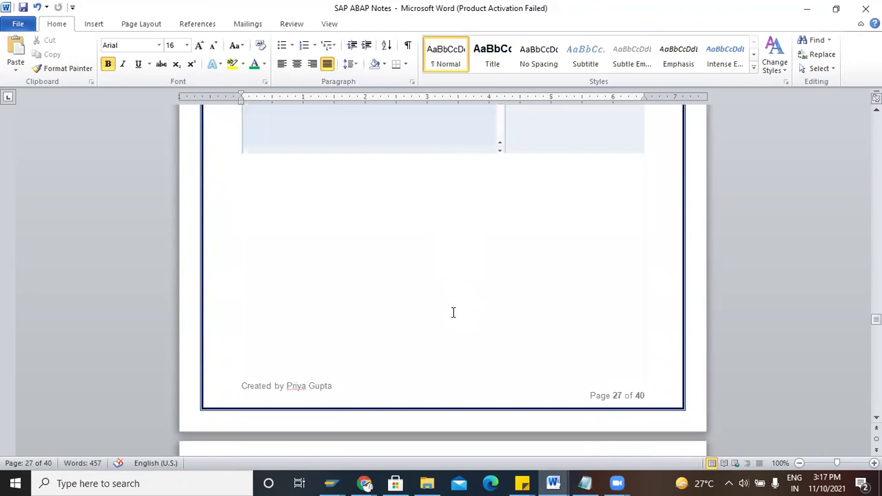
pyautogui.scroll(-10, 453, 313)
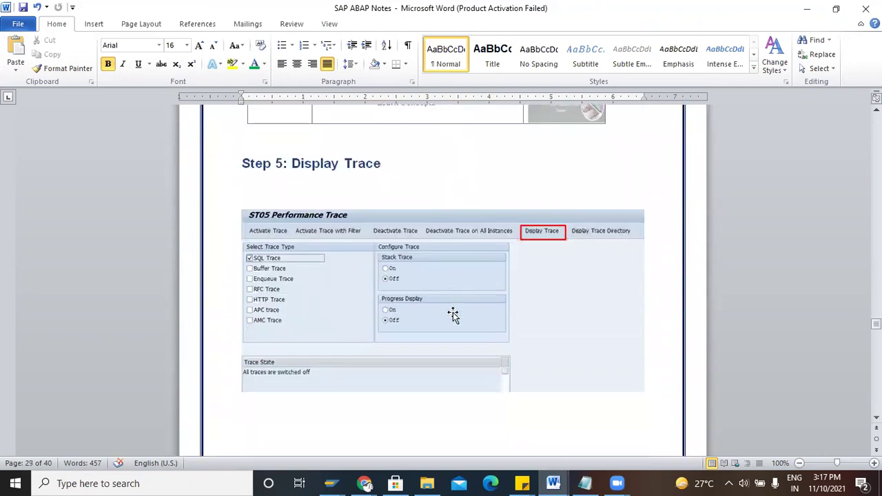
pyautogui.scroll(-15, 453, 313)
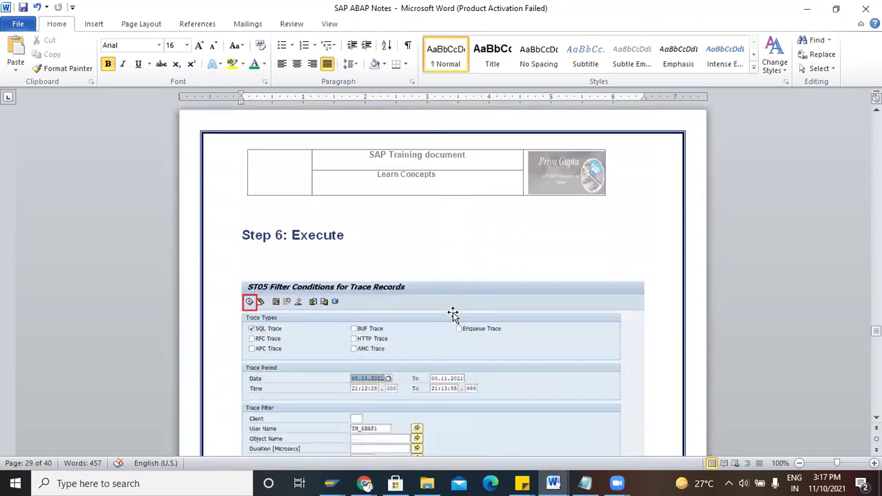
pyautogui.scroll(-15, 453, 315)
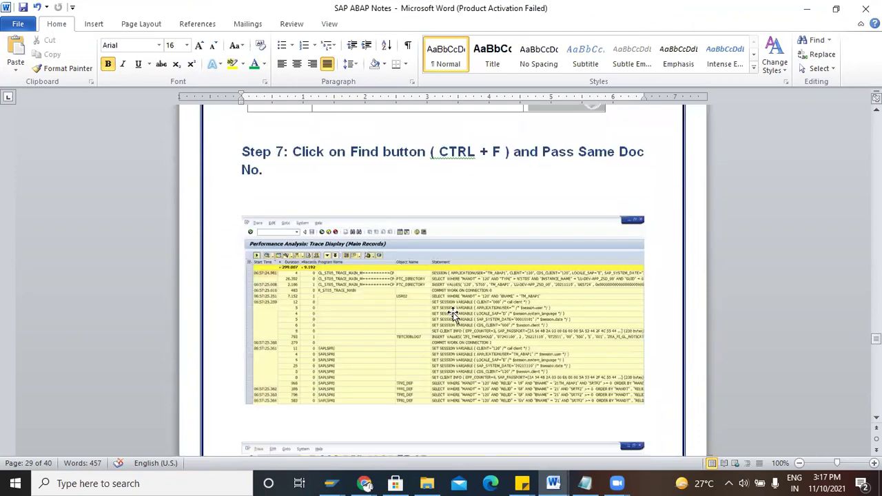
pyautogui.scroll(-8, 453, 313)
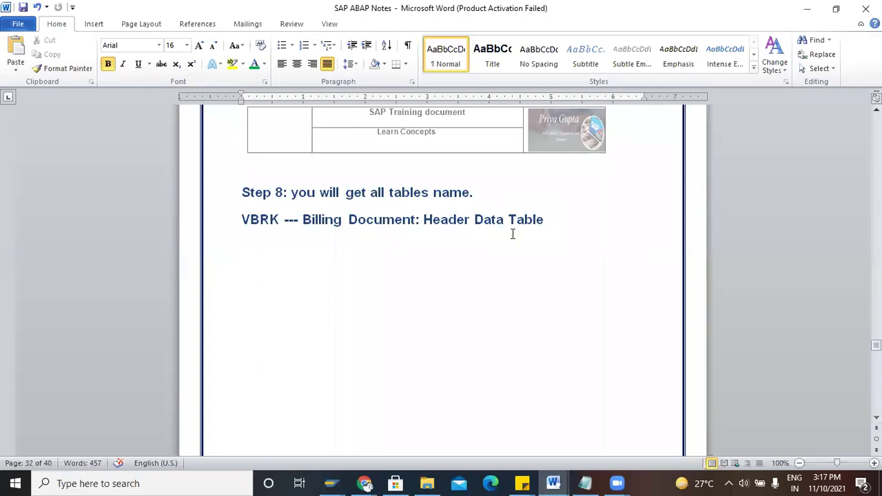
pyautogui.scroll(-10, 494, 251)
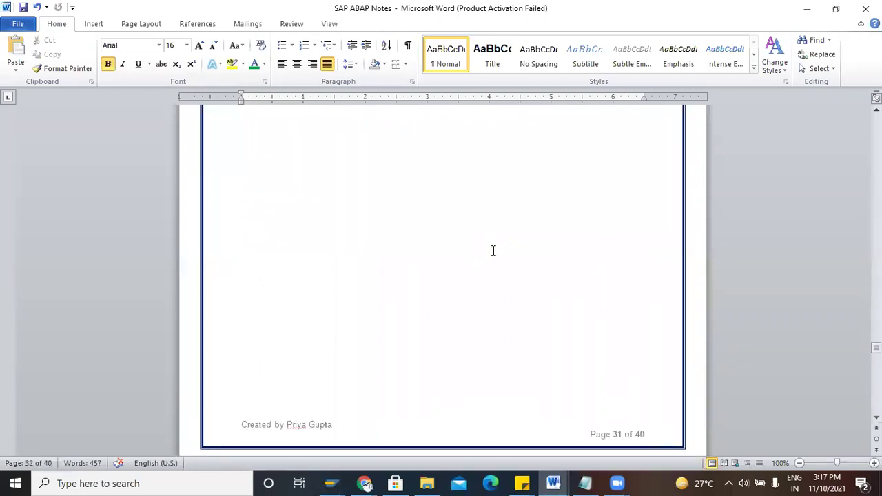
pyautogui.scroll(-3, 493, 251)
pyautogui.scroll(-10, 494, 251)
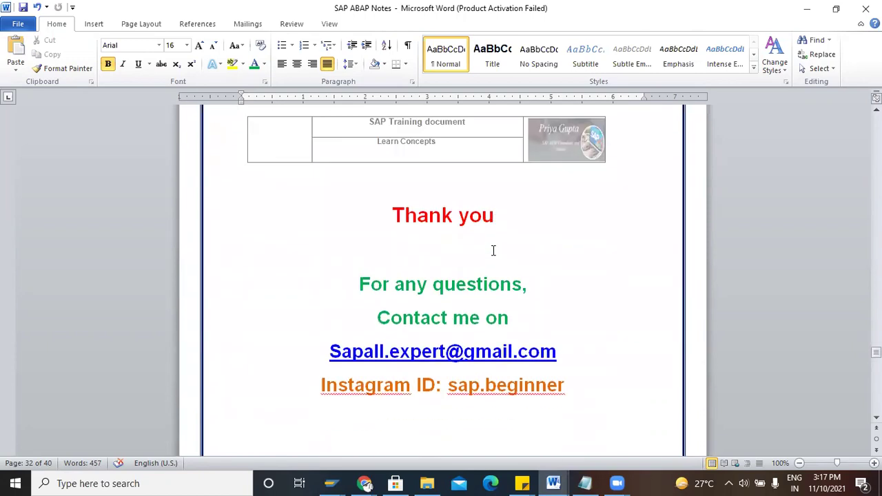